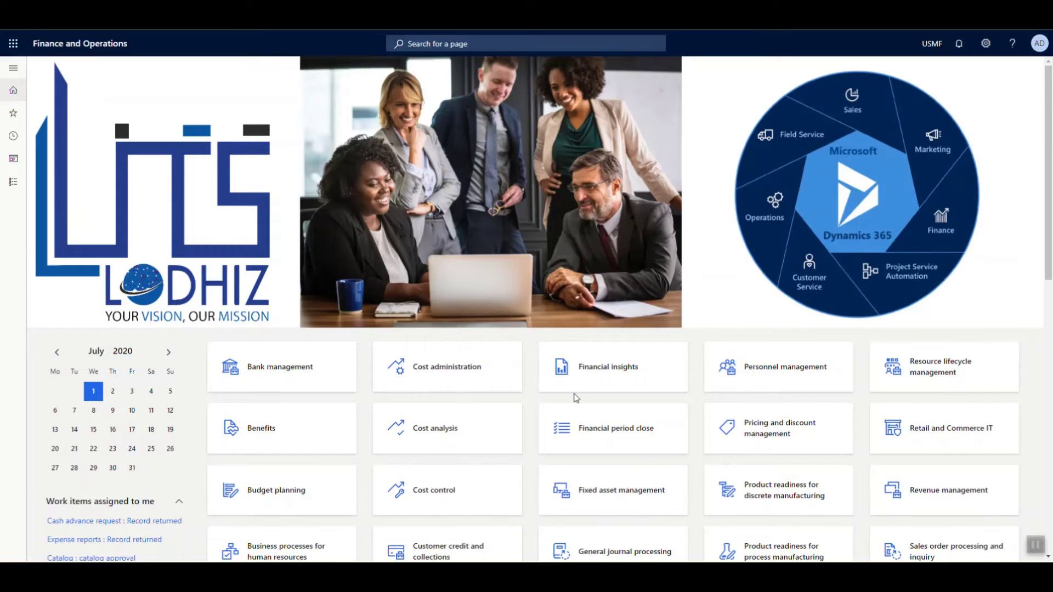
- Open the Master planning workspace from the Master planning module, keeping StaticPlan as the master plan
click(17, 184)
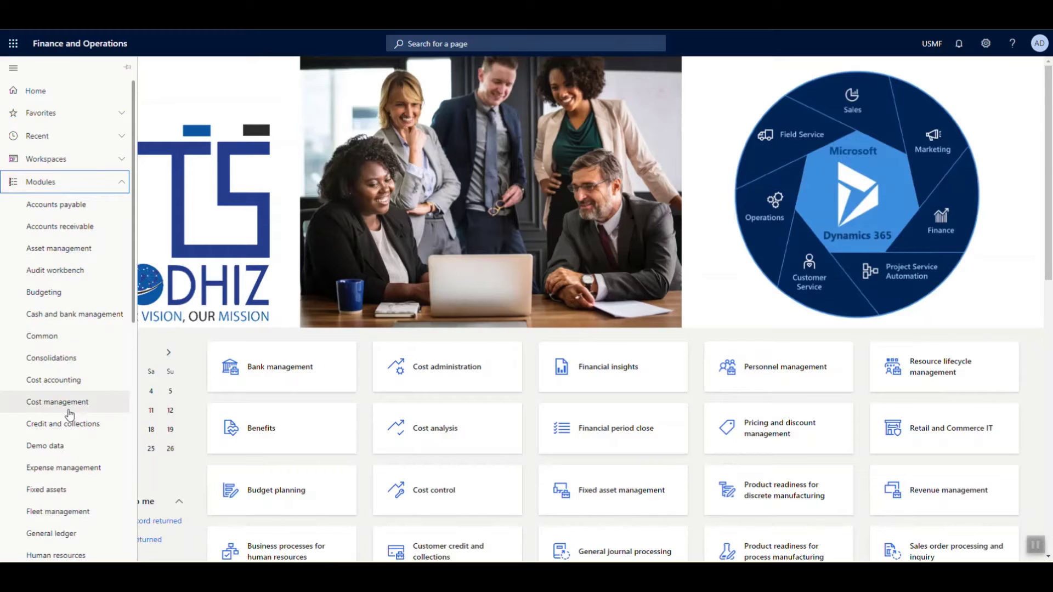
scroll(70, 417, down, 3)
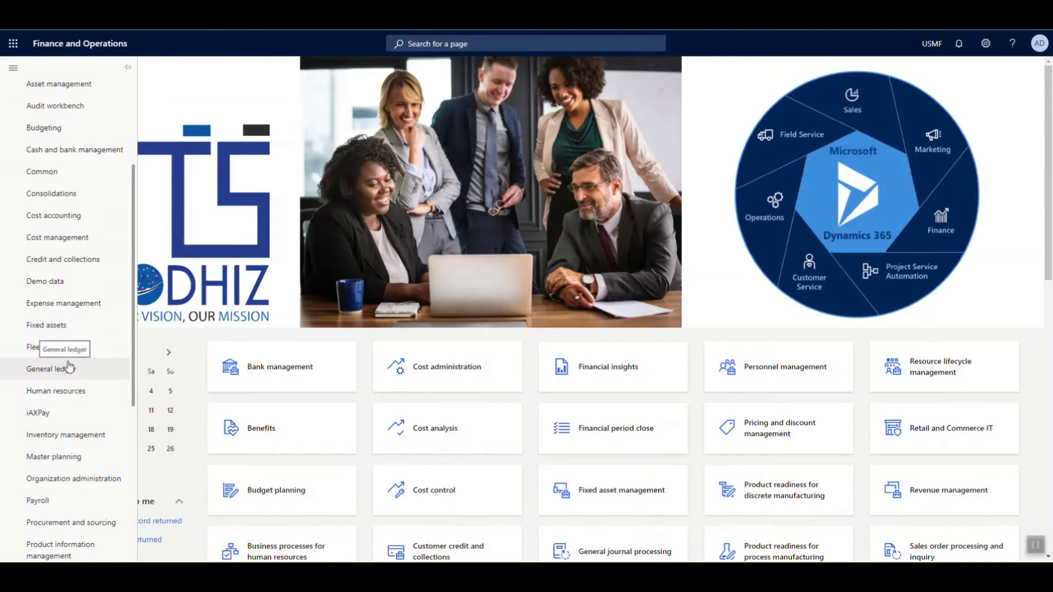
click(55, 456)
click(225, 116)
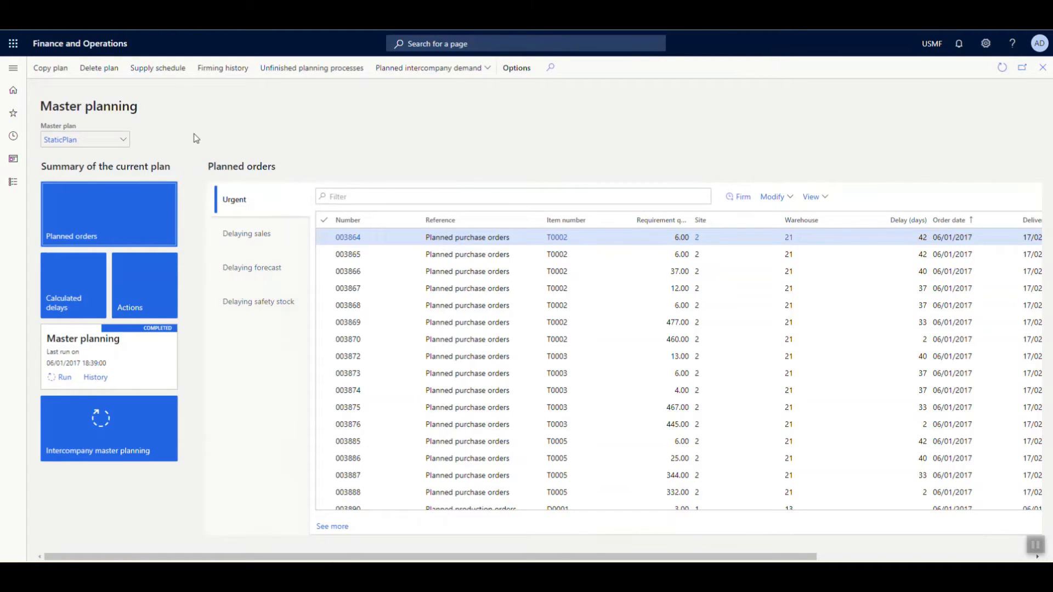
click(123, 141)
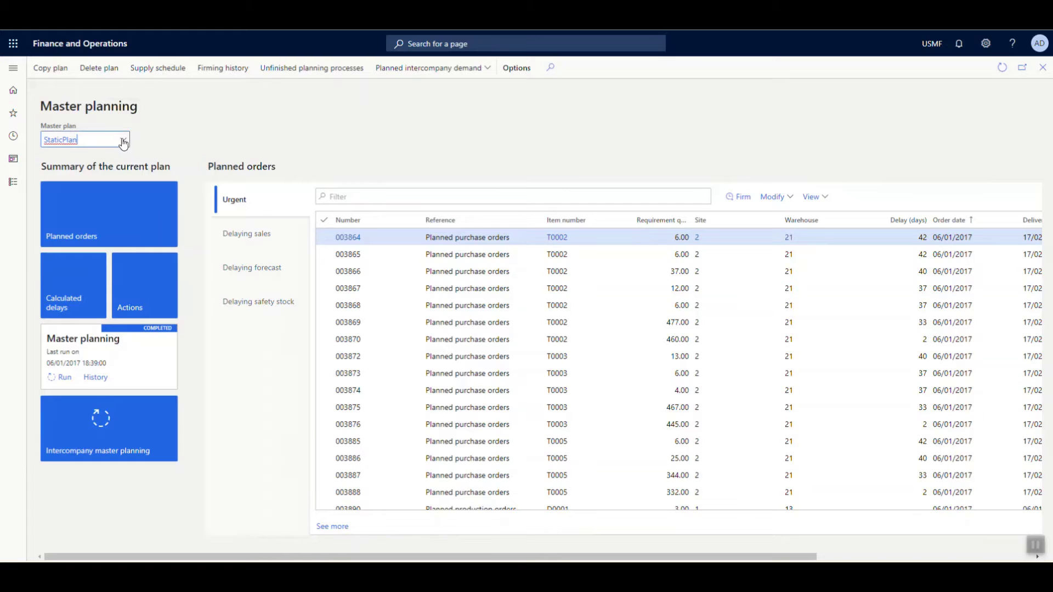
click(188, 137)
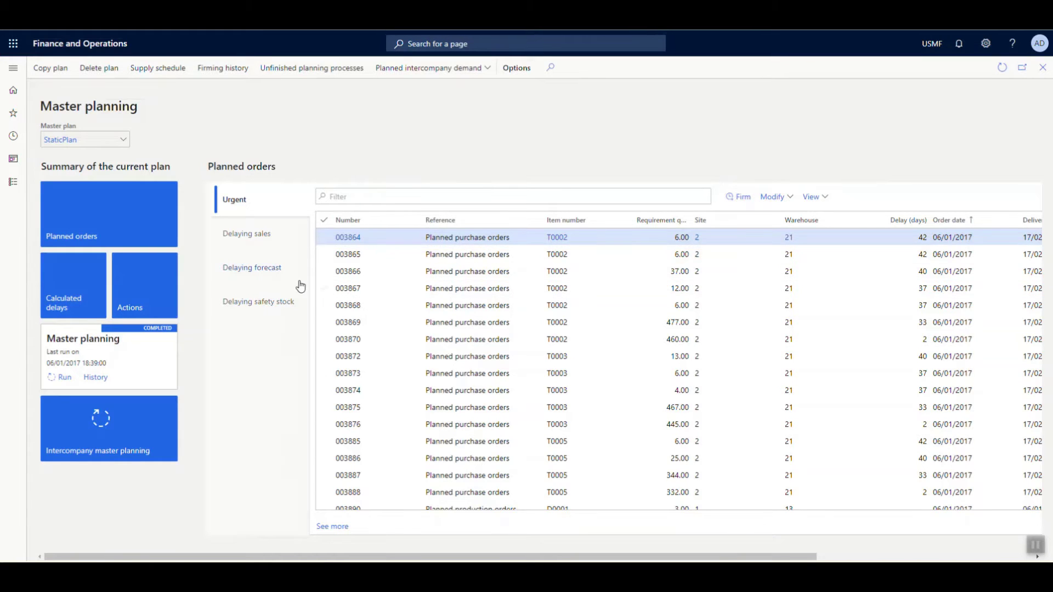
- Open the net requirements for the first urgent planned production order for item D0001, the one with quantity 3
mouse_move(347, 240)
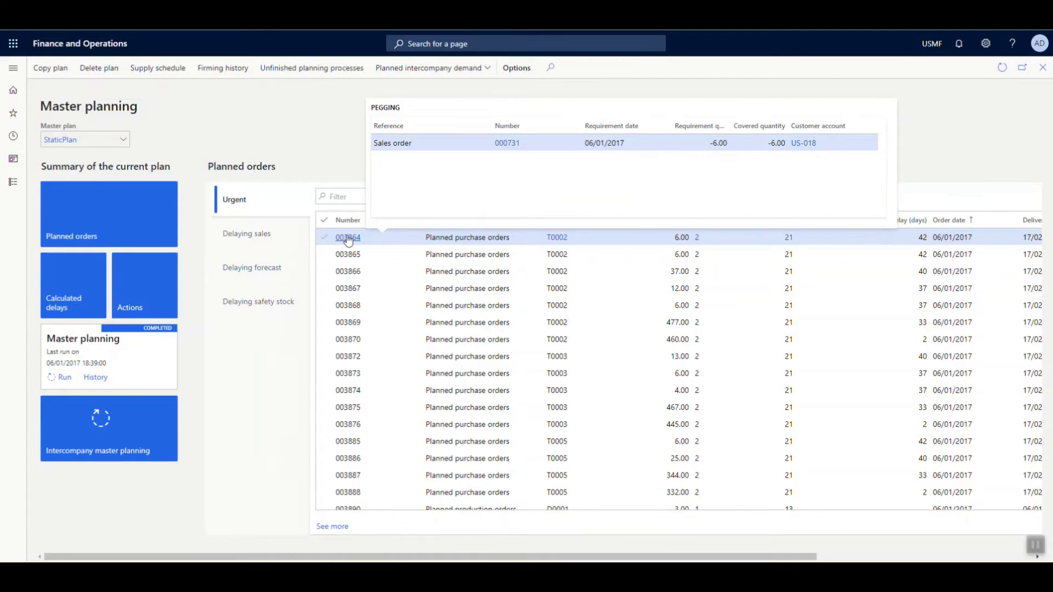
click(477, 377)
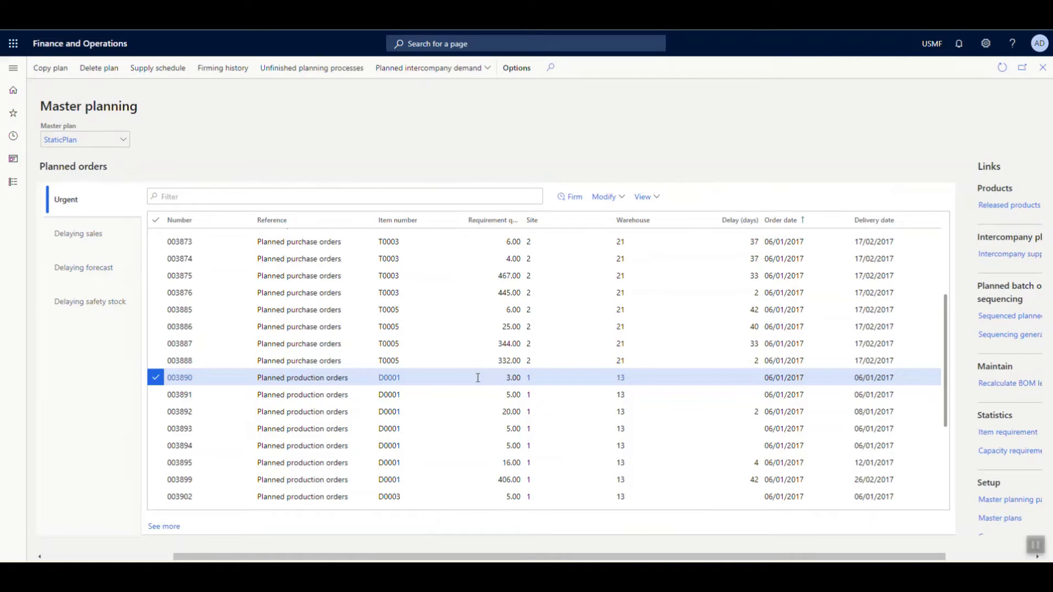
click(644, 196)
click(655, 279)
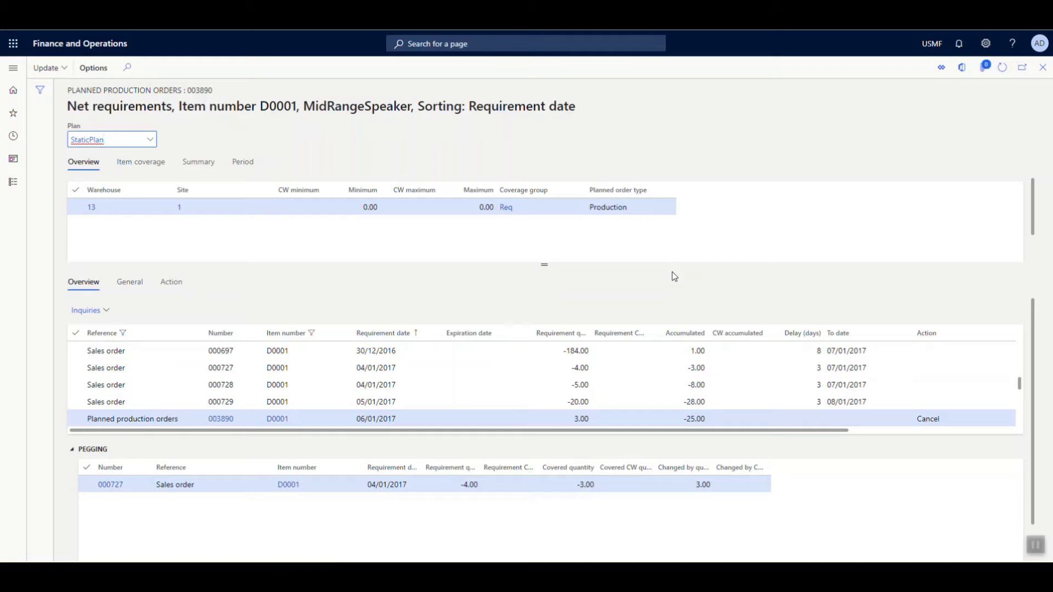
- Review item D0001's net requirement transactions, starting from the on-hand line
scroll(405, 345, up, 5)
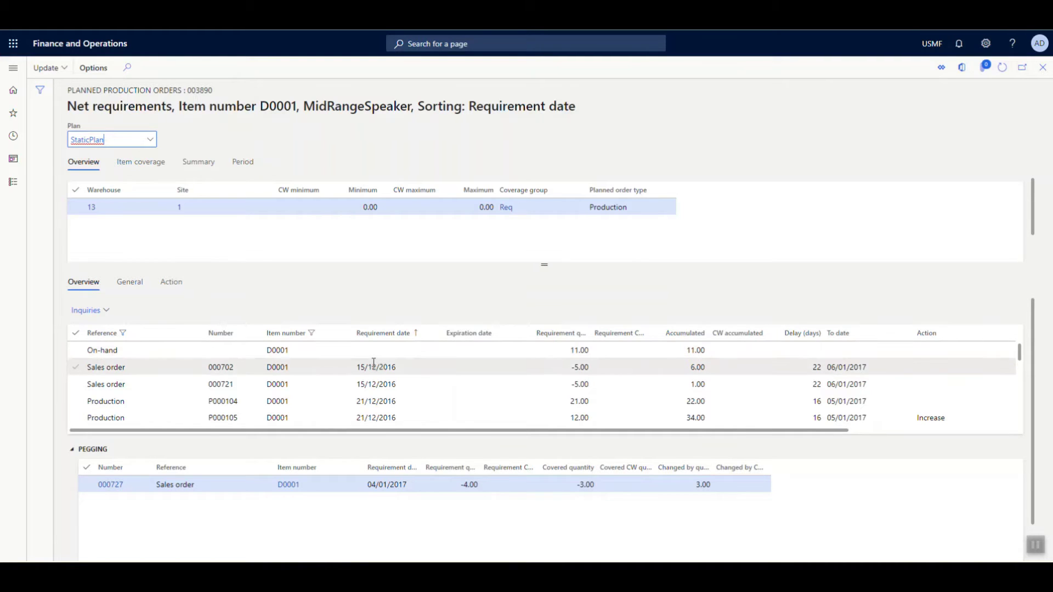
click(370, 381)
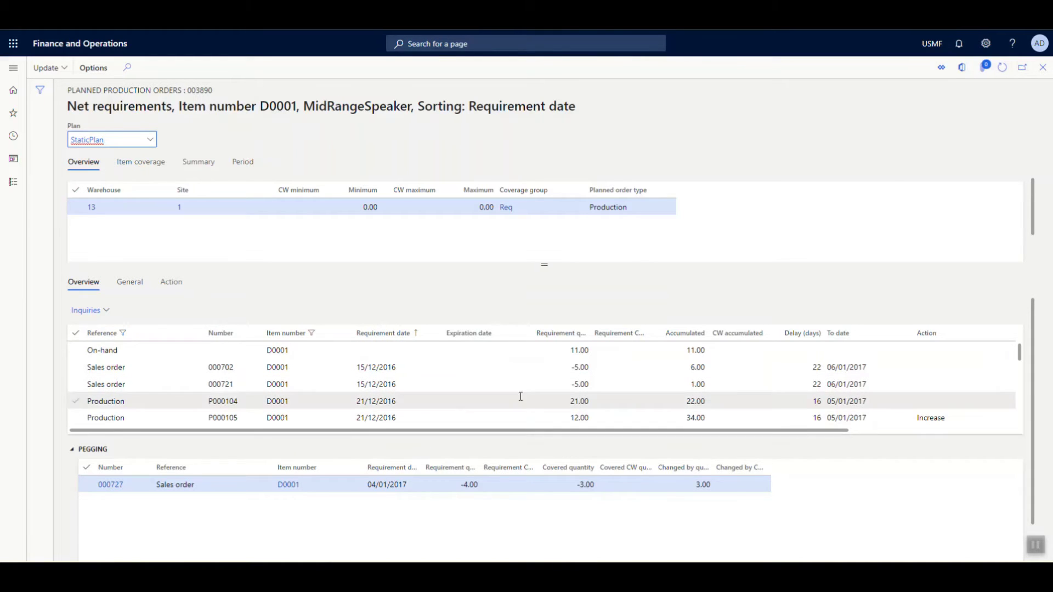
key(Tab)
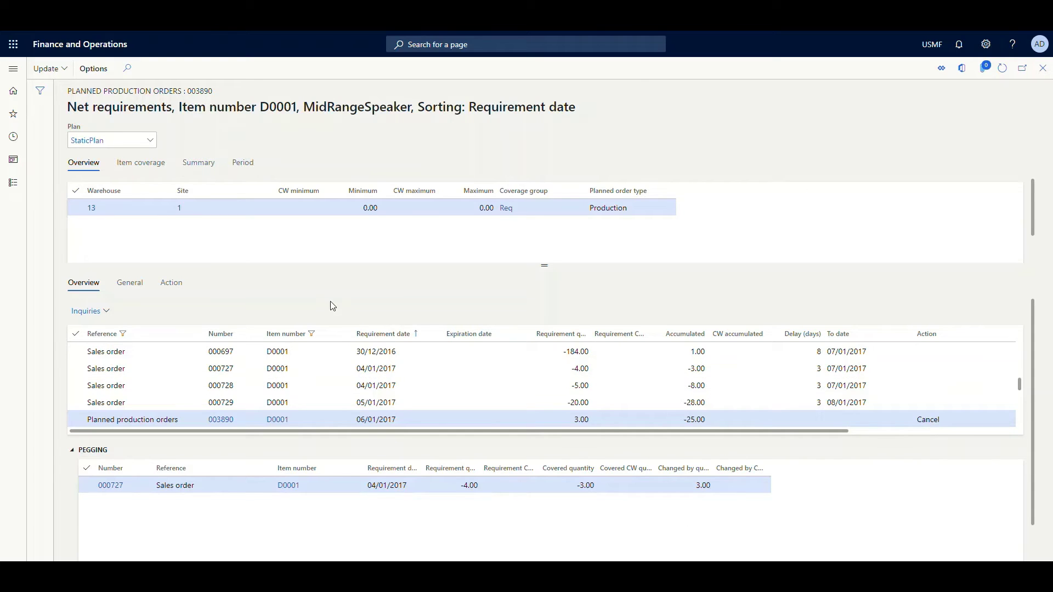
- Examine the action messages in item D0001's net requirements, including the production line marked Increase, and return to the Master planning workspace
click(177, 284)
scroll(366, 379, up, 5)
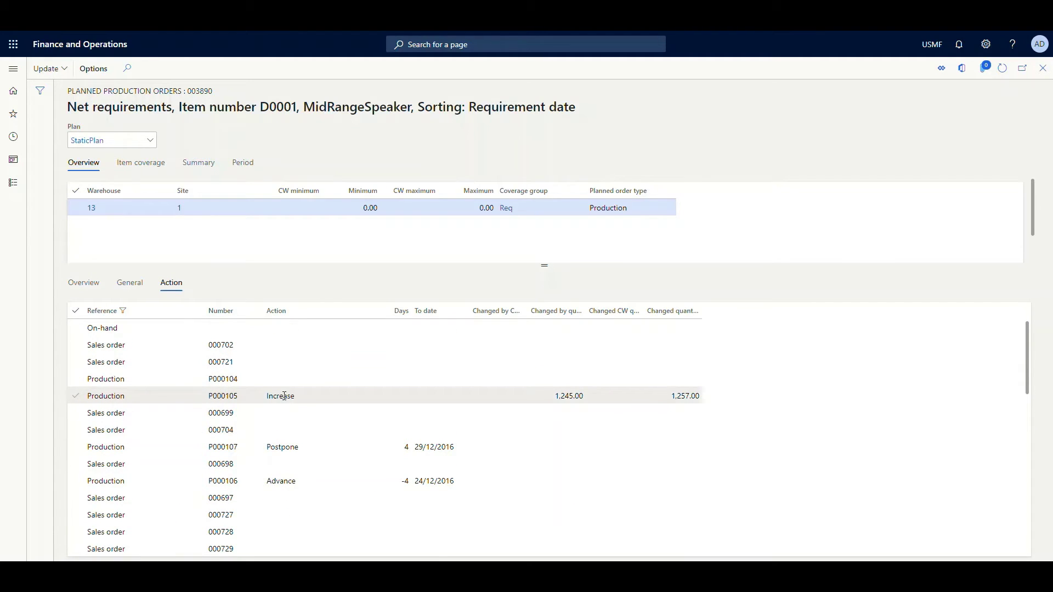
scroll(287, 405, down, 4)
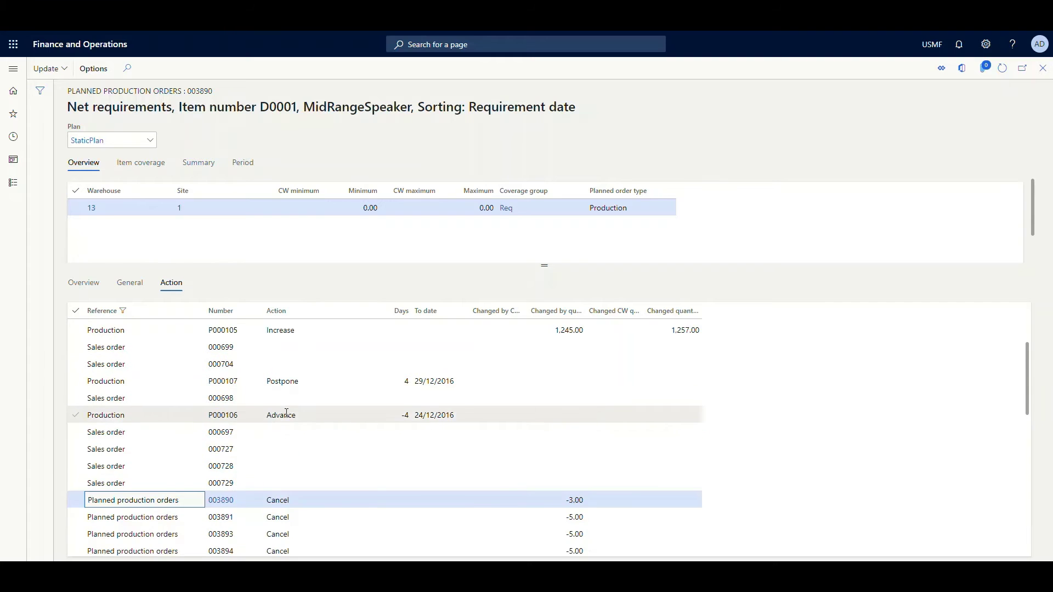
scroll(289, 425, up, 5)
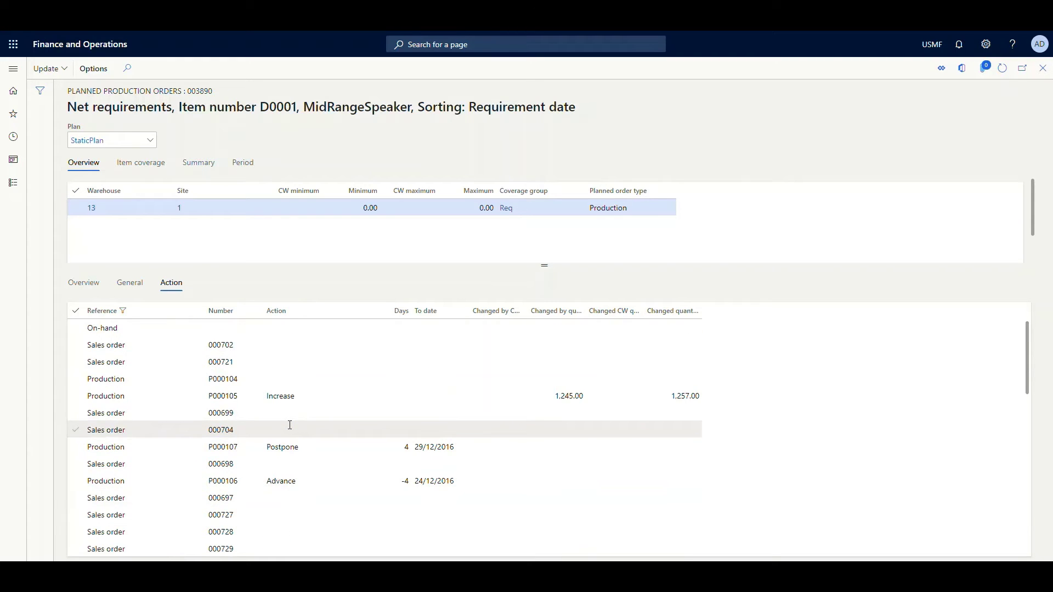
click(142, 401)
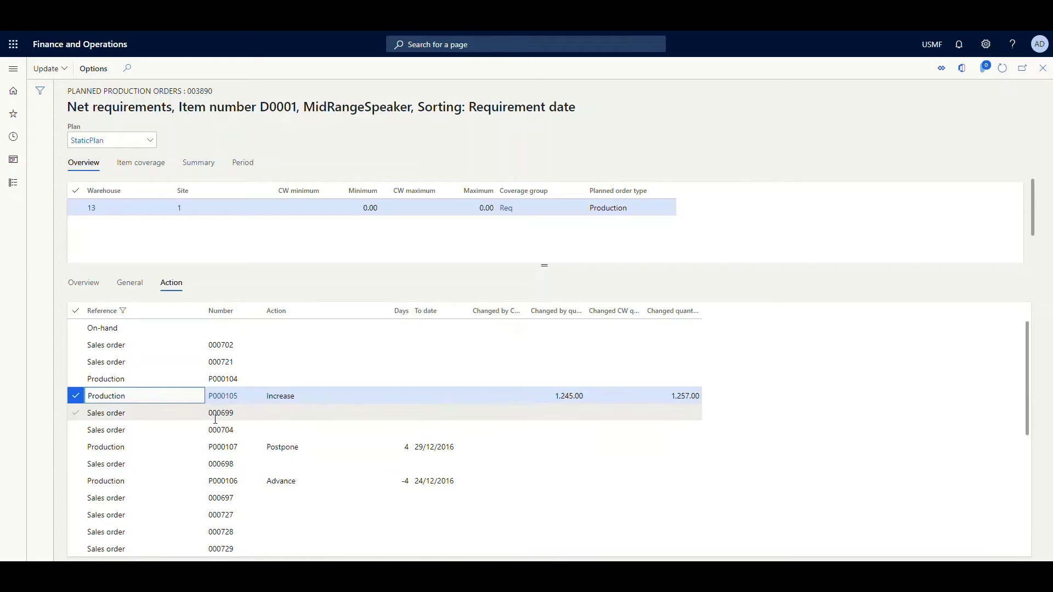
click(380, 399)
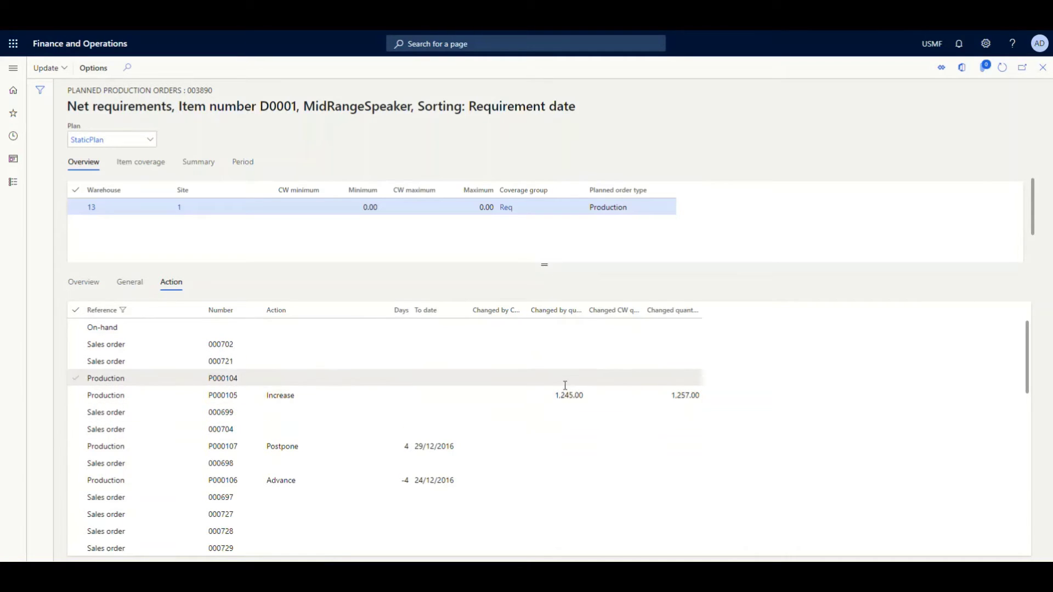
scroll(564, 387, down, 6)
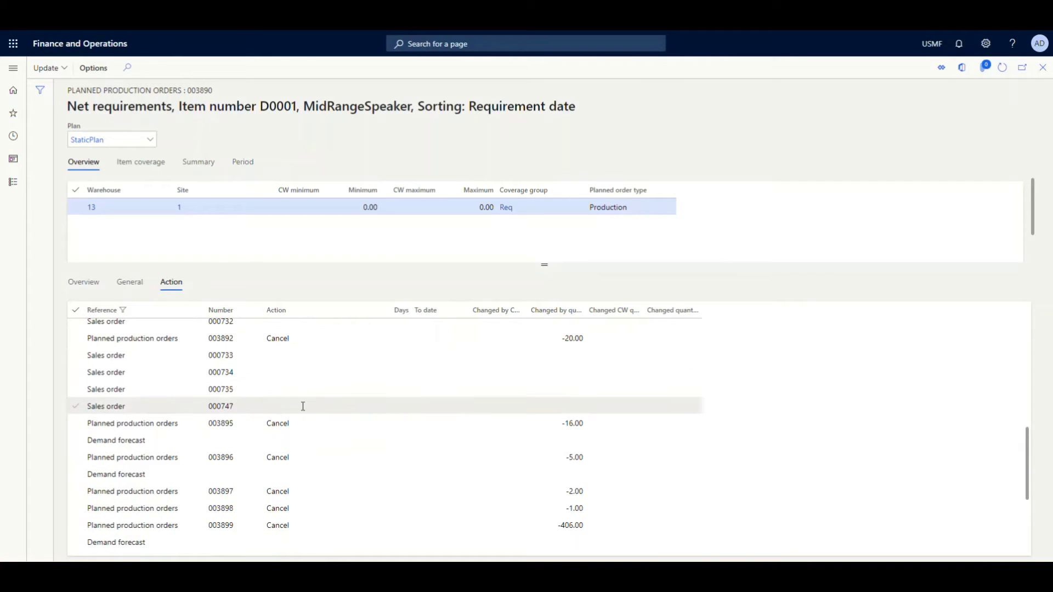
key(Escape)
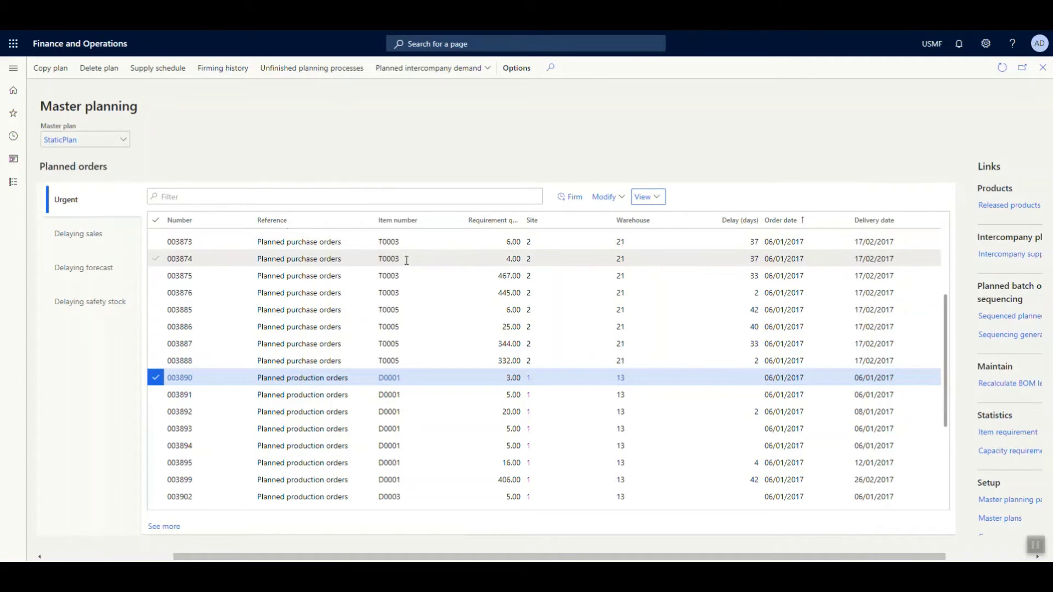
- Review the workspace's planned orders delaying sales, forecast and safety stock, including their delay days and dates
click(118, 240)
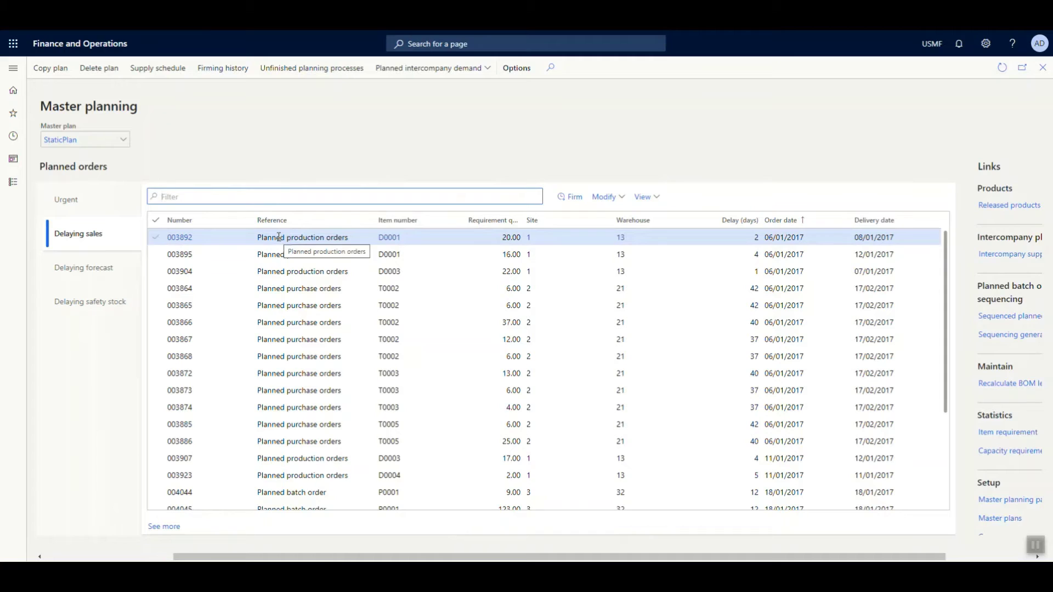
mouse_move(183, 243)
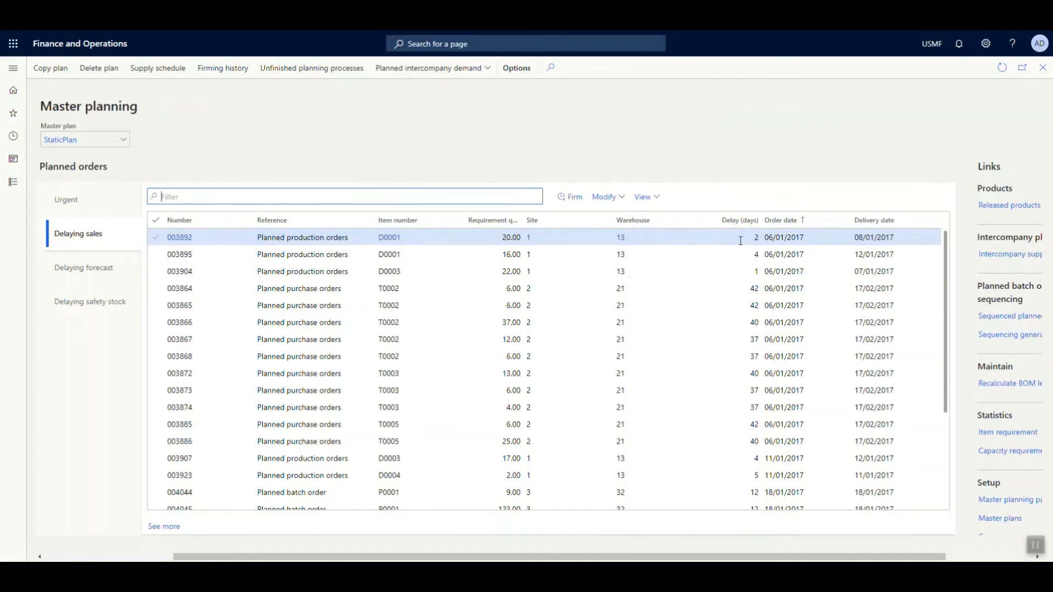
click(70, 274)
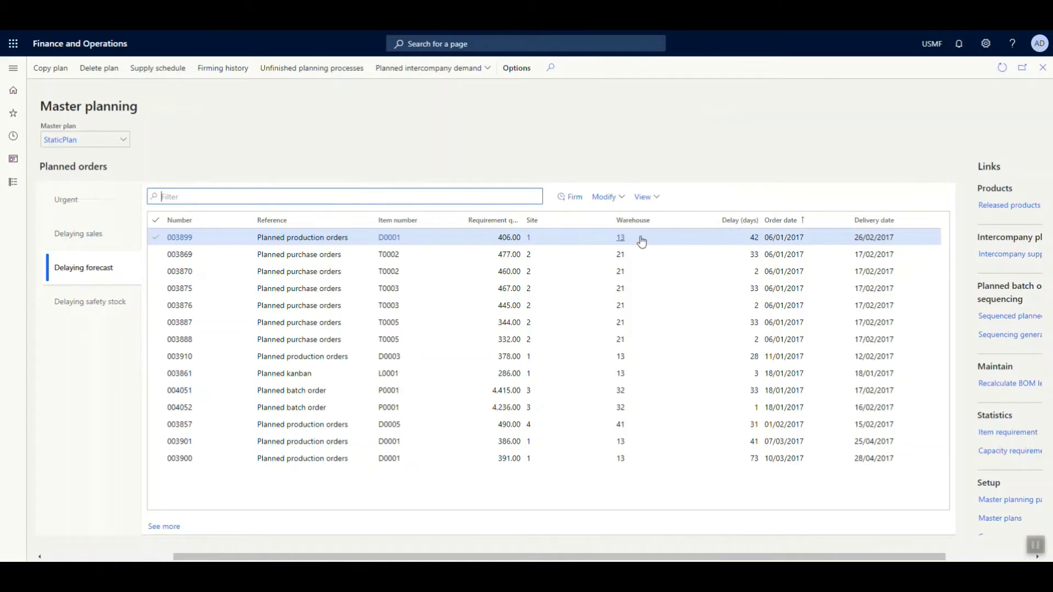
click(727, 237)
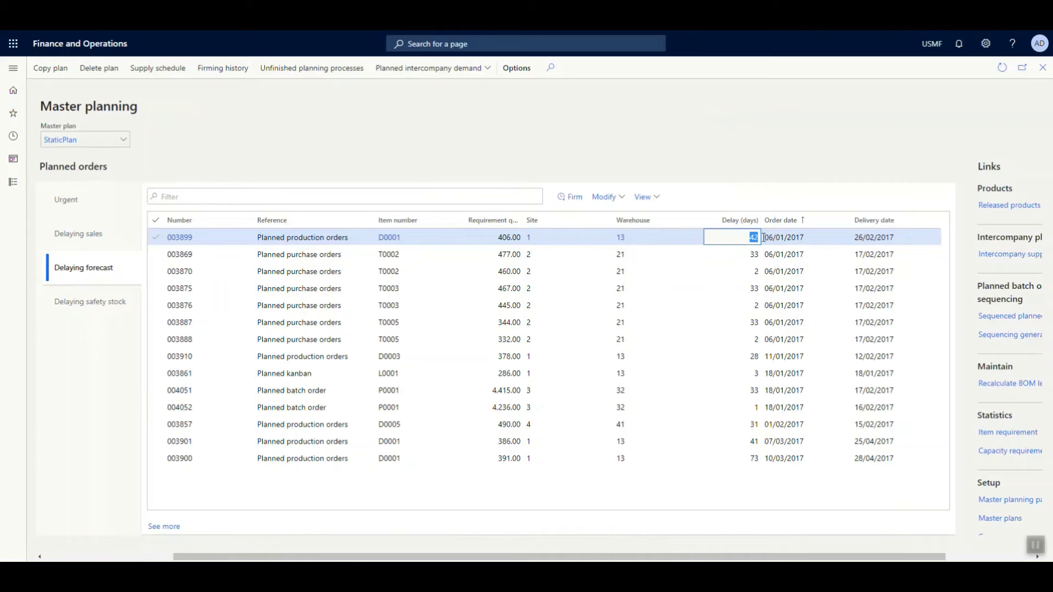
click(118, 310)
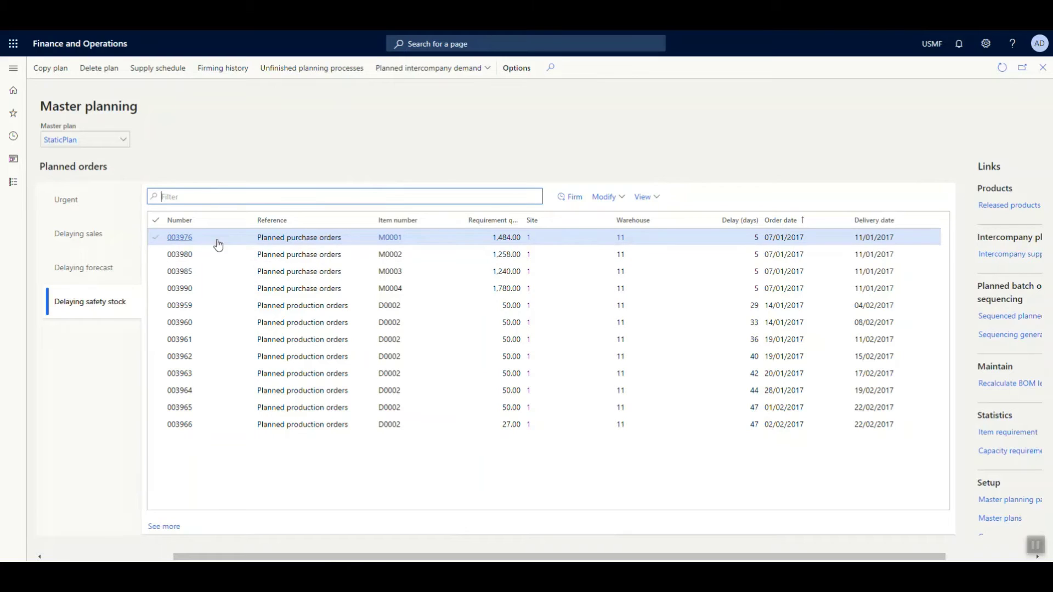
mouse_move(178, 240)
scroll(676, 445, right, 3)
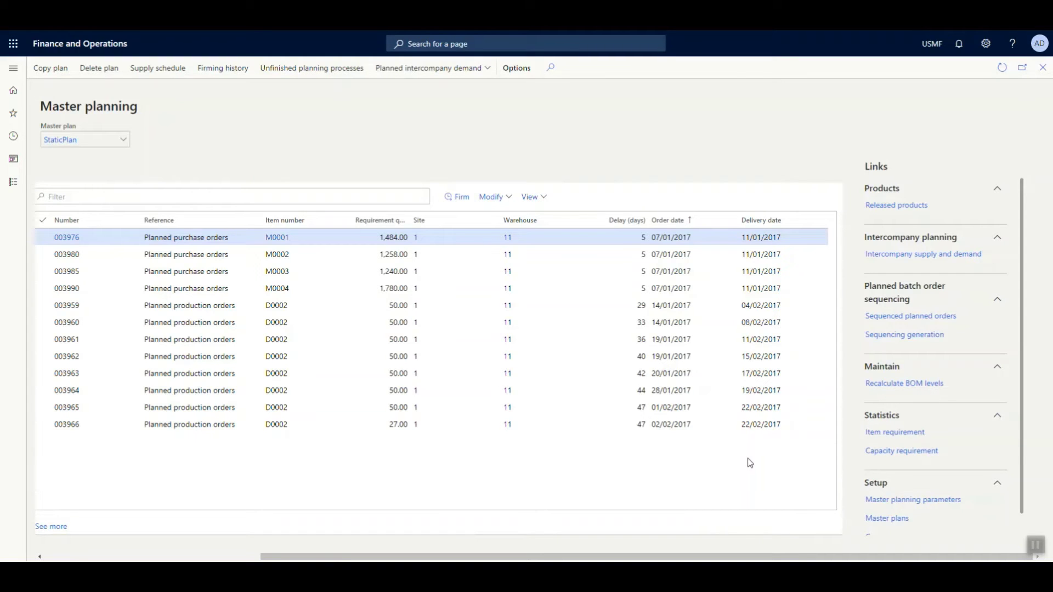
scroll(739, 521, left, 5)
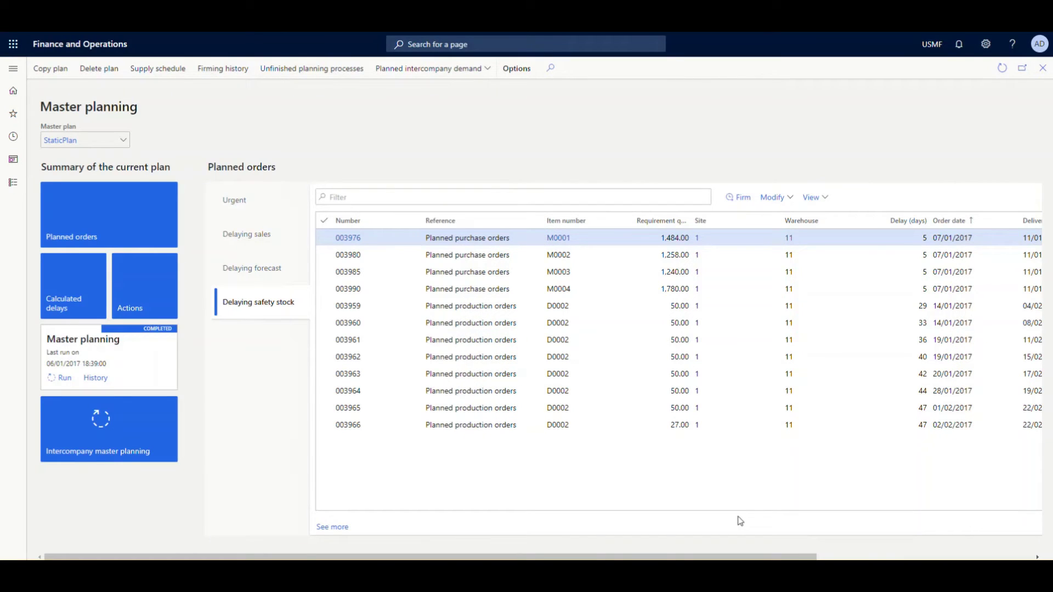
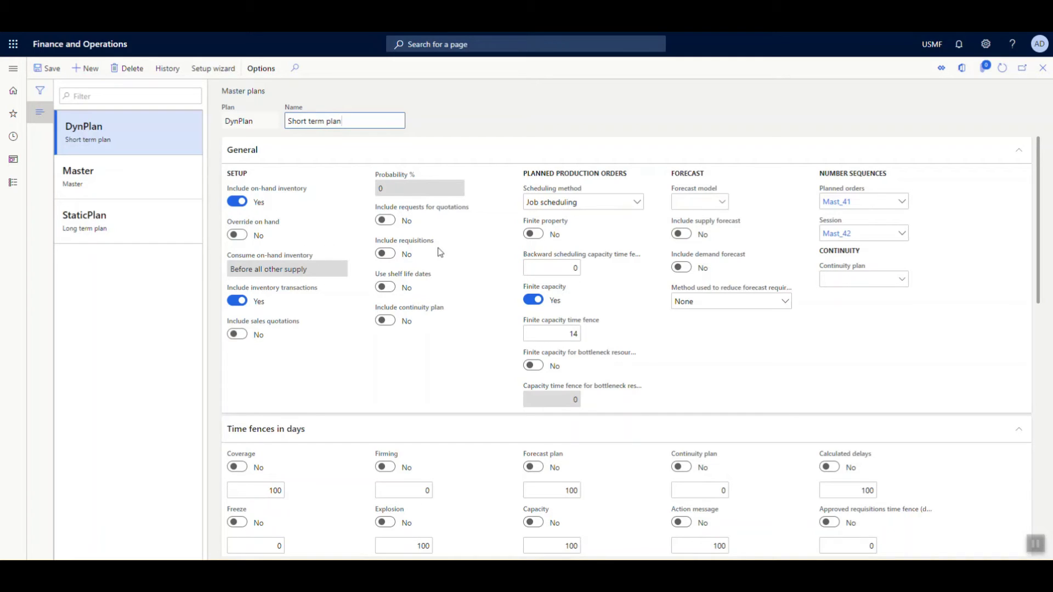
- Review the DynPlan master plan's time fences, calculated delays and action message settings, collapsing each section once it is read
click(280, 150)
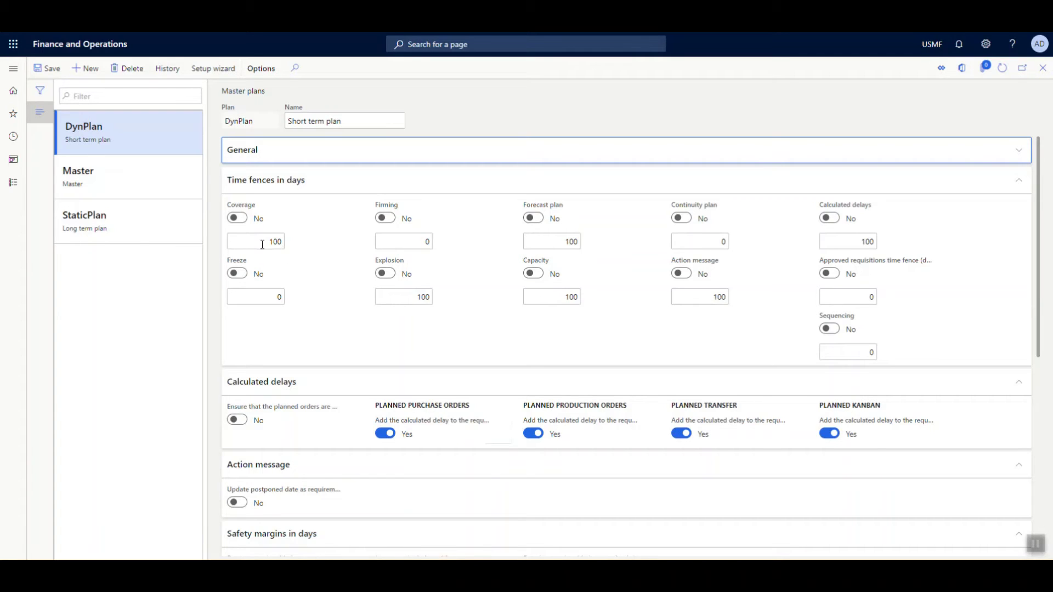
drag(263, 240, 255, 223)
click(284, 181)
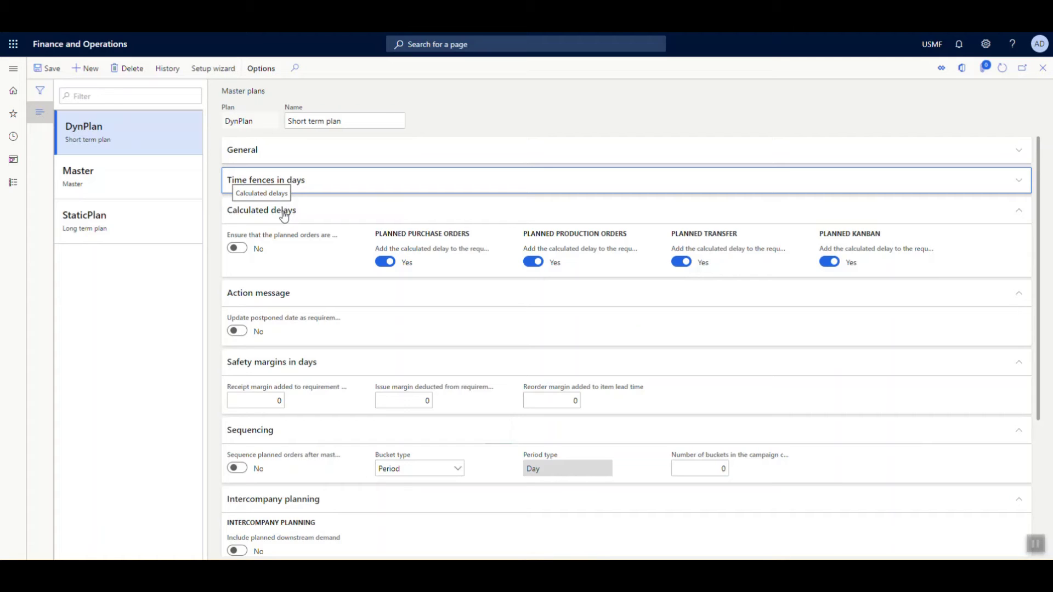
click(284, 211)
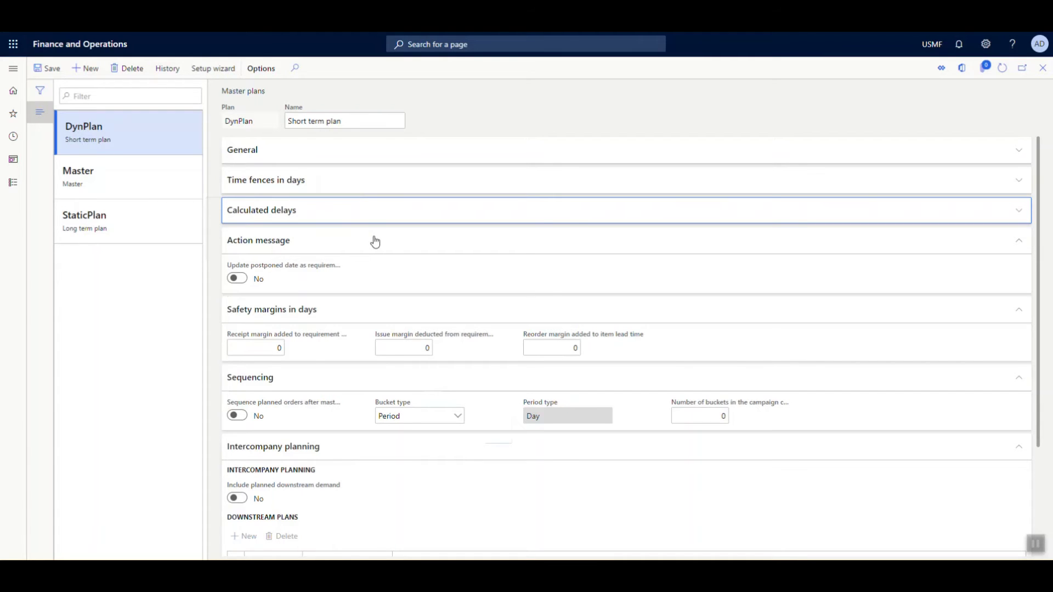
click(375, 242)
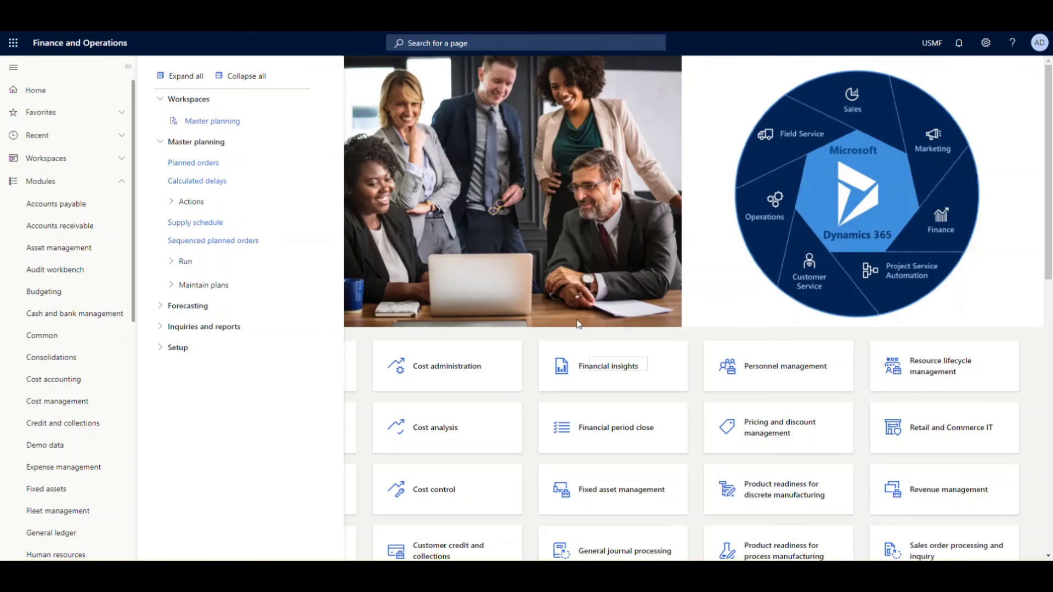
- Open the first Car Audio System (D0005) order in DynPlan's planned orders and examine the sales order in its pegging
click(267, 163)
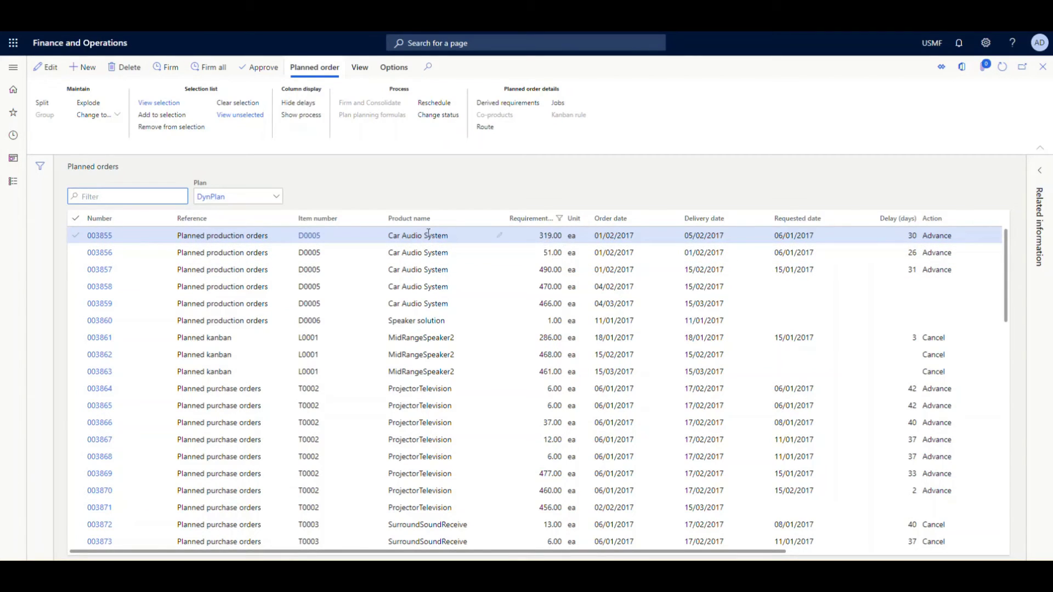
click(94, 237)
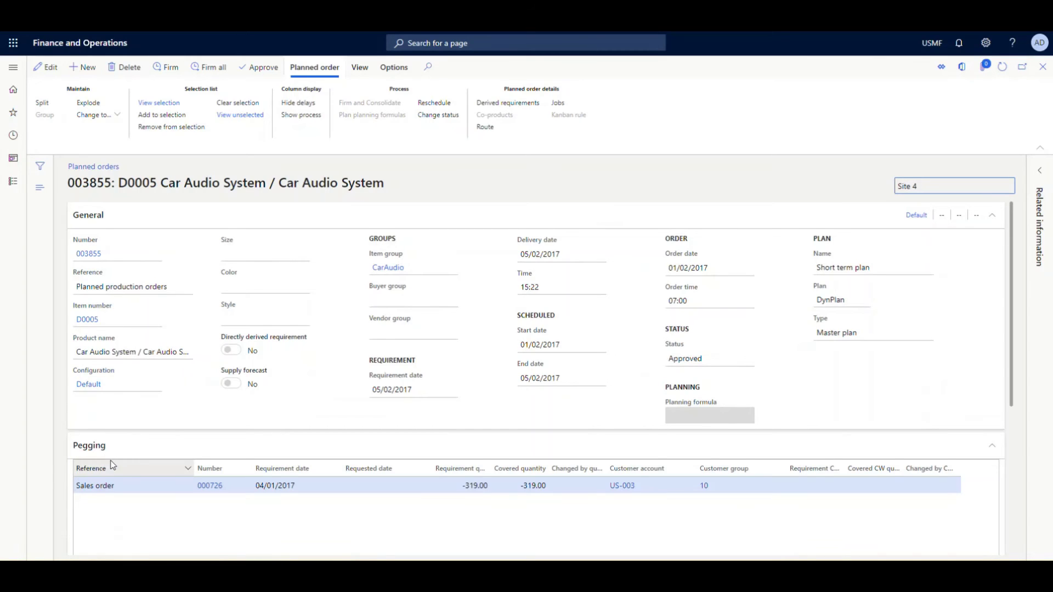
double_click(104, 485)
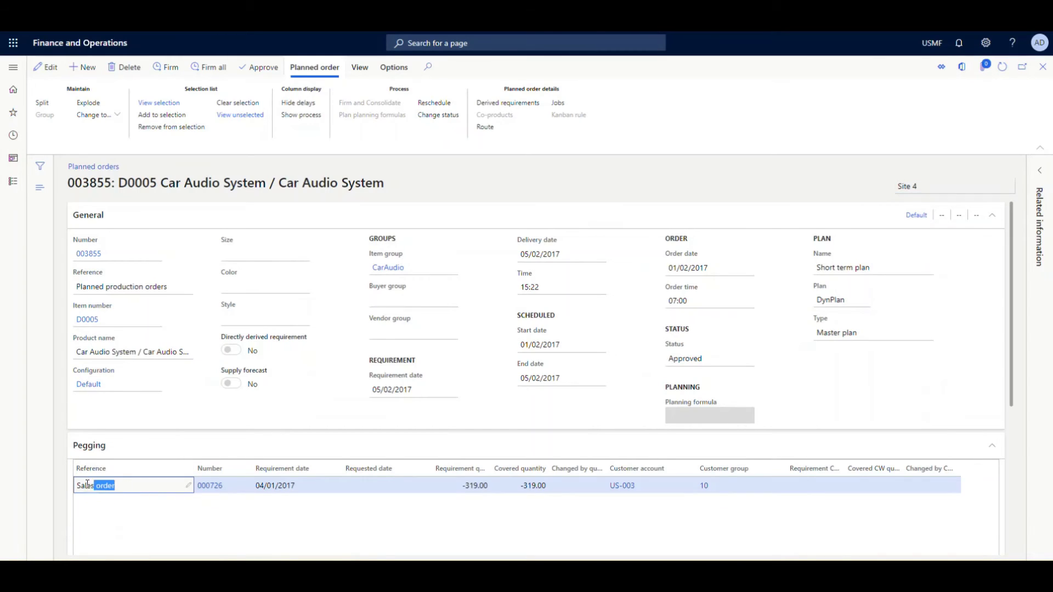
triple_click(87, 485)
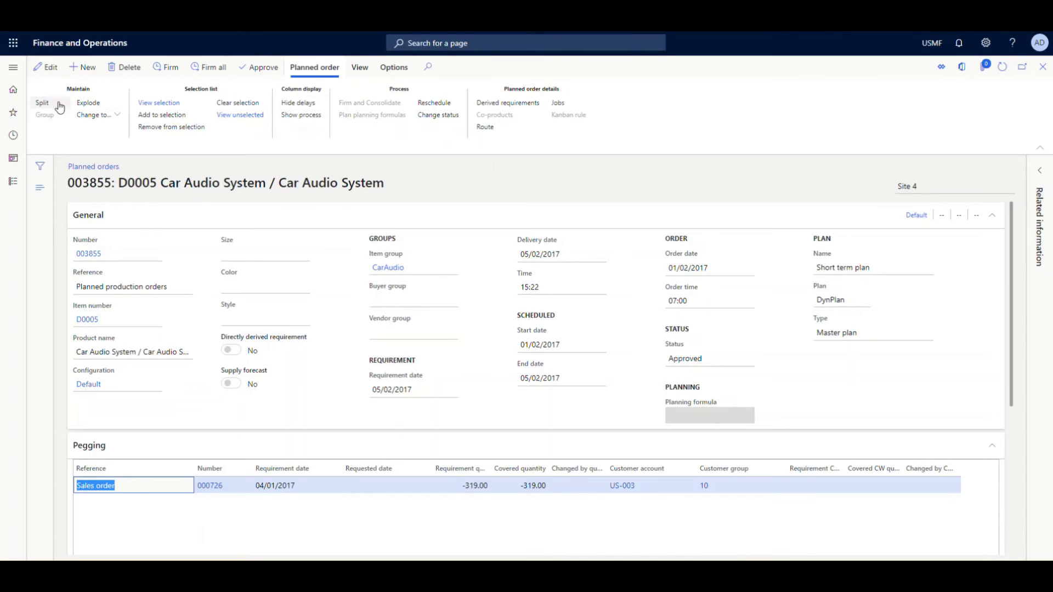
- Firm the planned production order for the Car Audio System with Standard update marking, and list all production orders
click(162, 70)
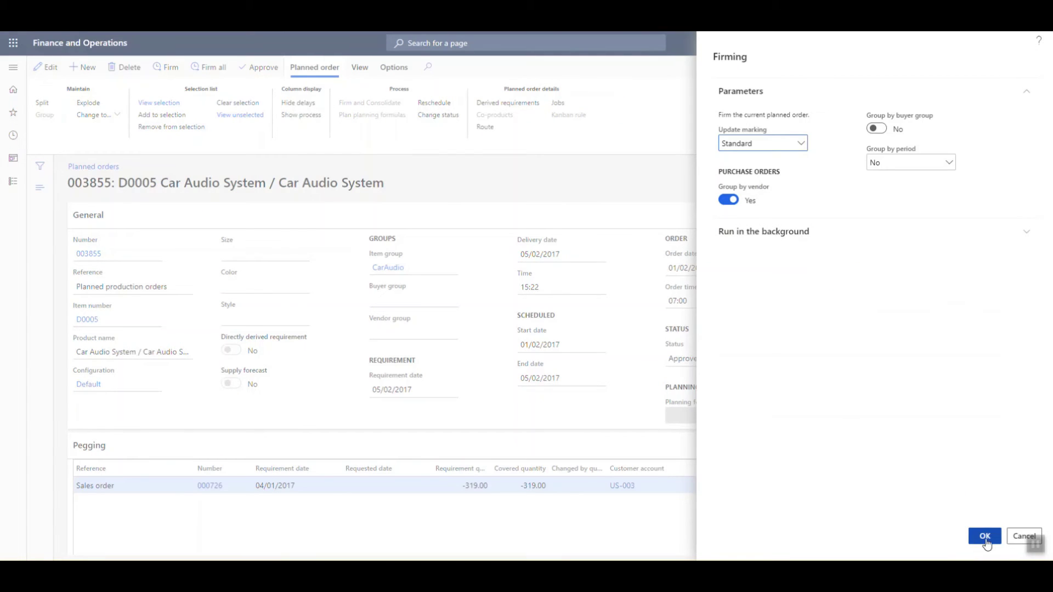
click(984, 537)
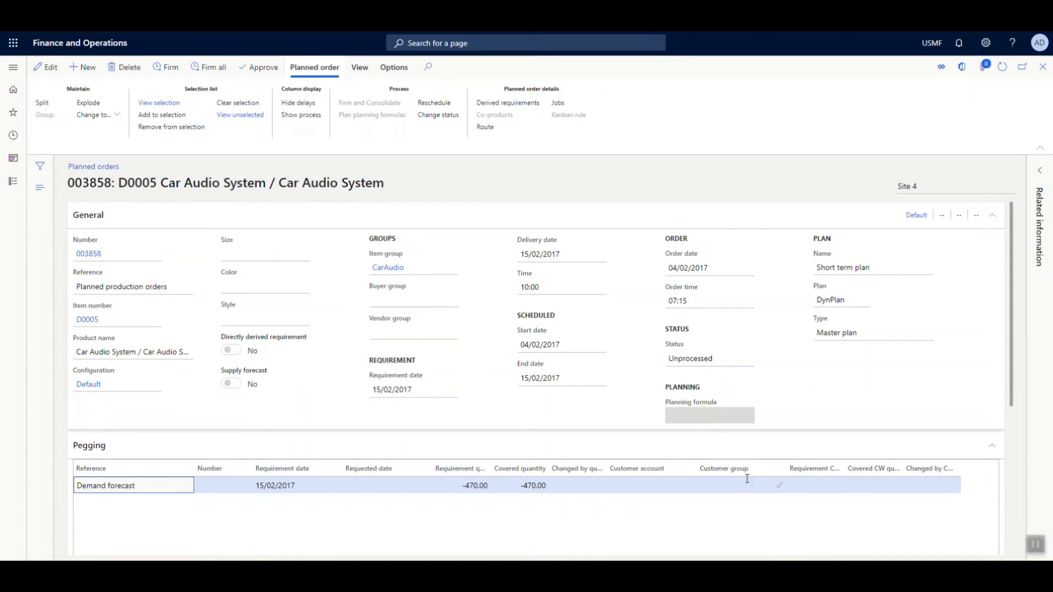
click(16, 183)
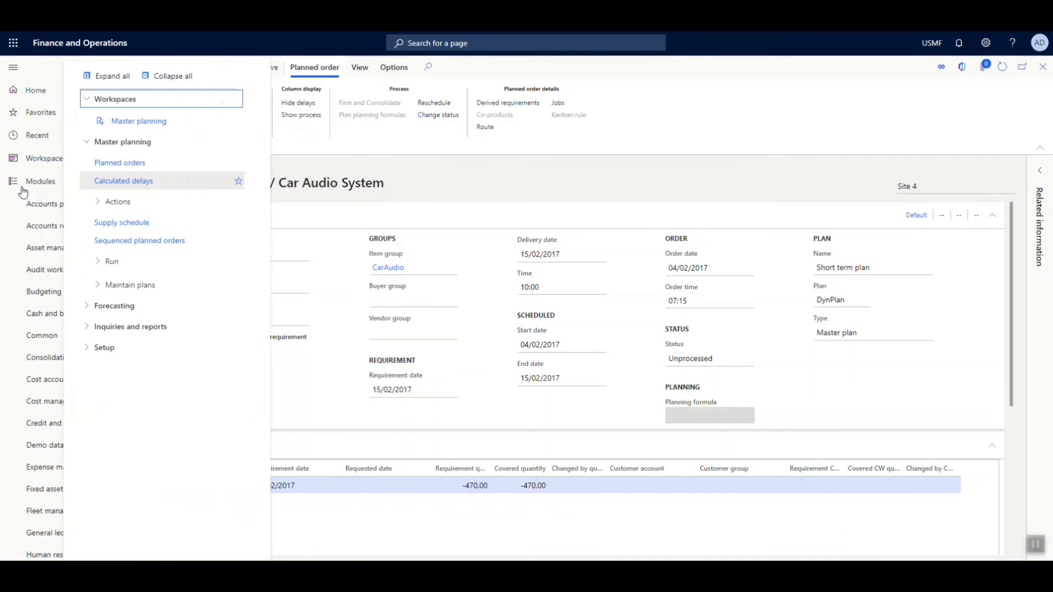
scroll(31, 384, down, 4)
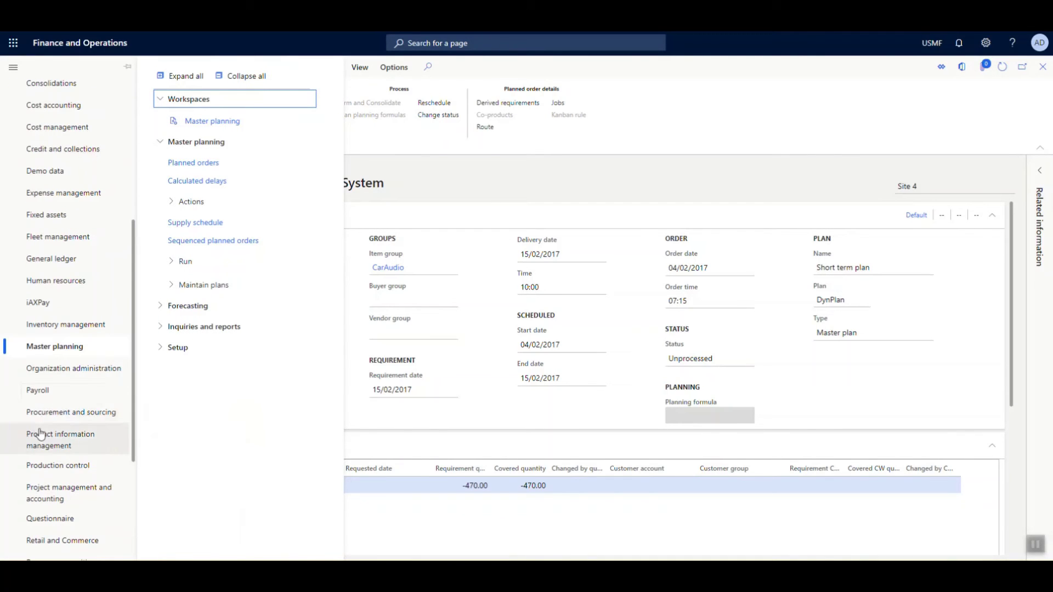
click(44, 466)
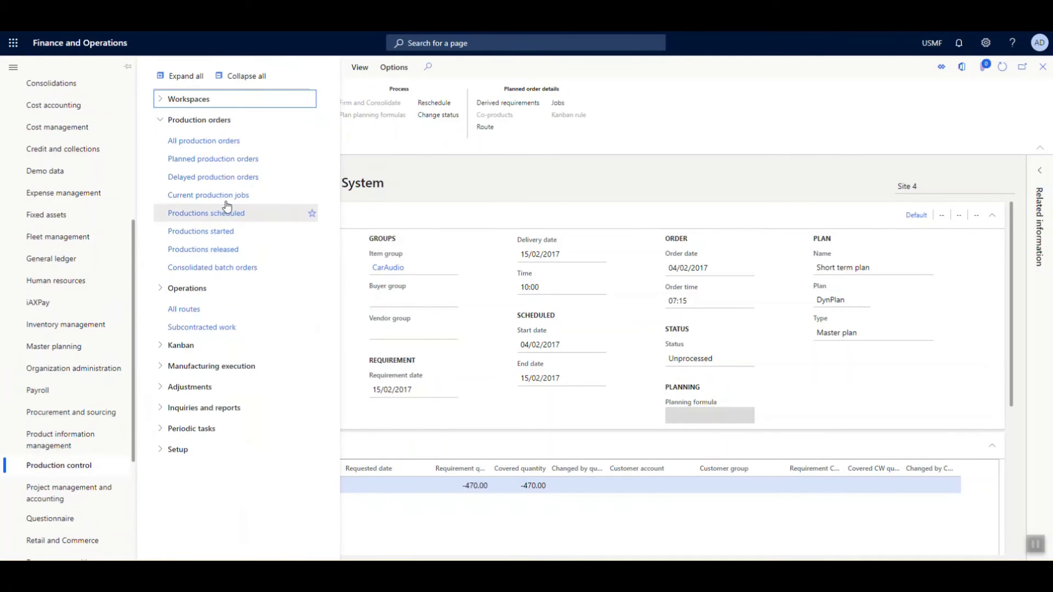
click(202, 143)
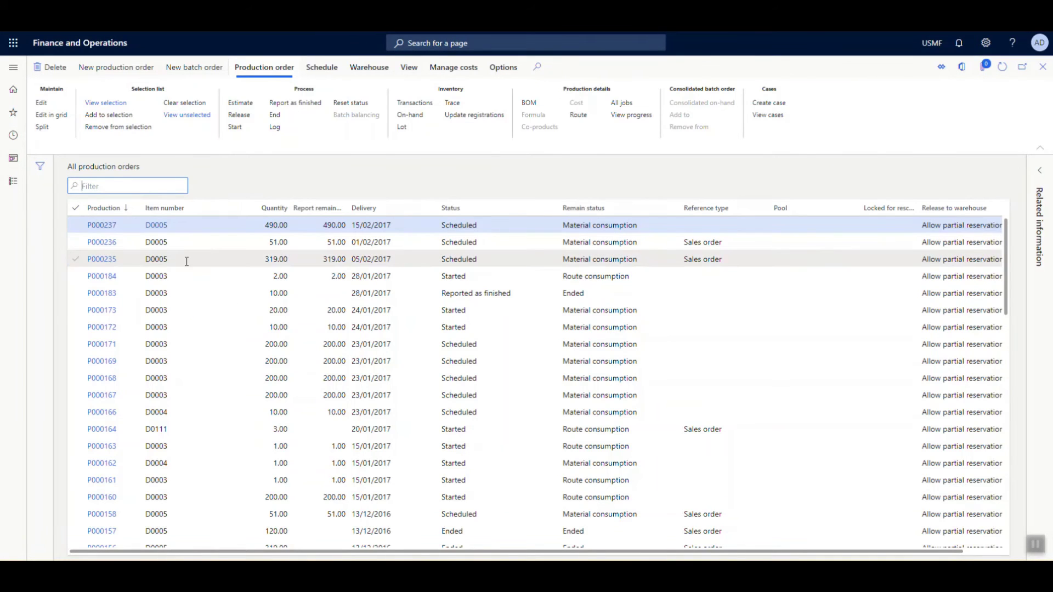
- Open the production order for 319 units of D0005 and examine its sales order reference and planned-order reference
click(187, 259)
click(105, 260)
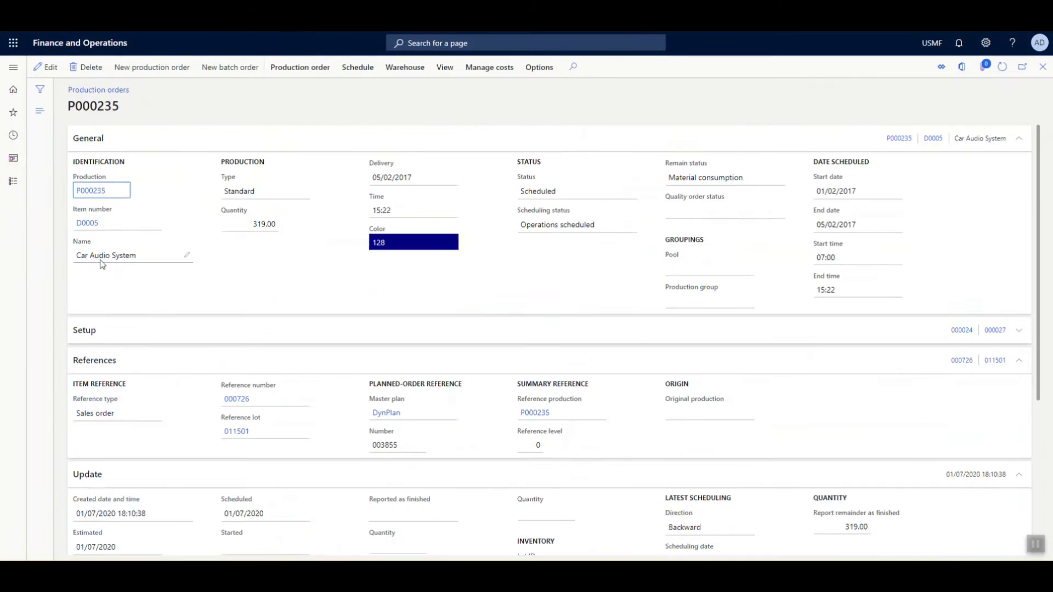
scroll(167, 342, down, 3)
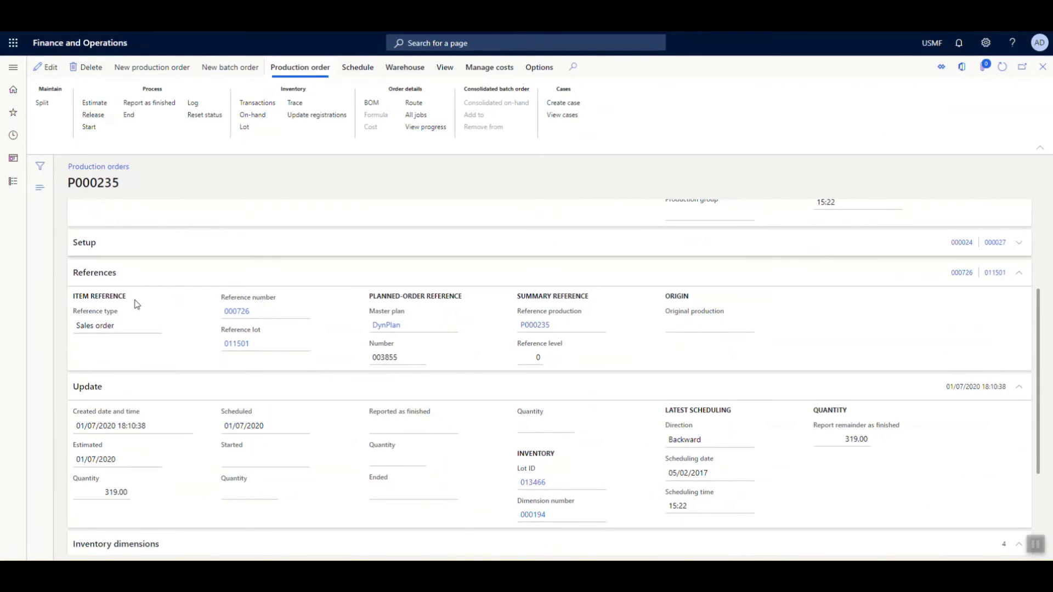
click(132, 325)
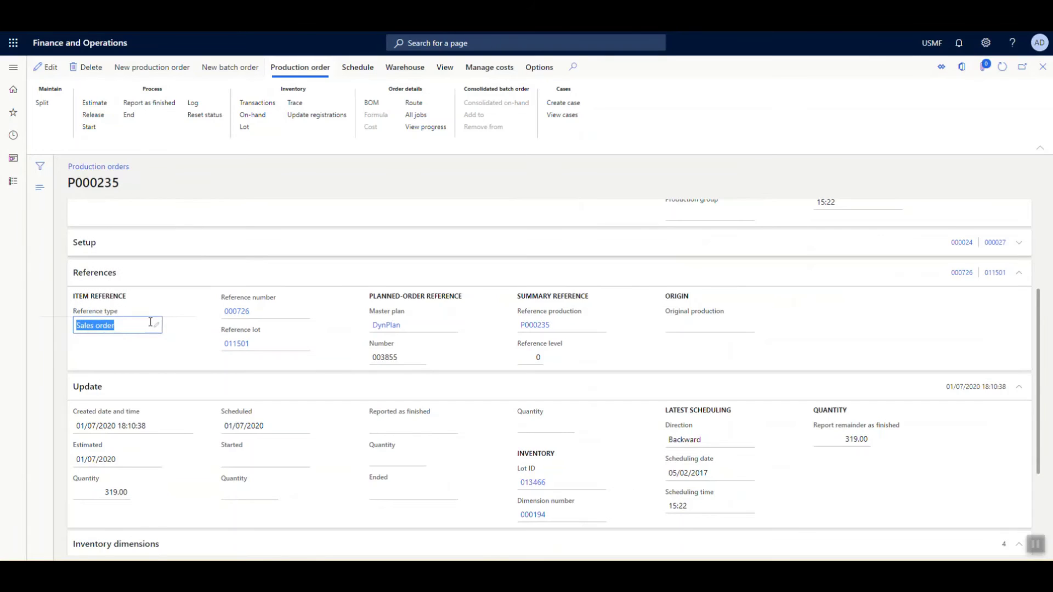
mouse_move(235, 319)
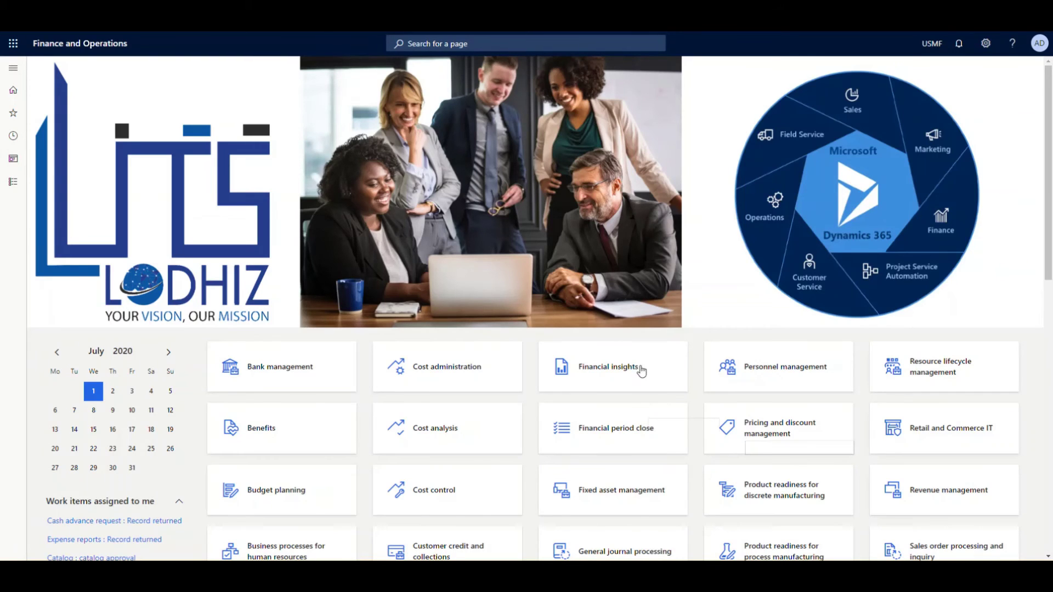
- Open the supply schedule for item A0001 with StaticPlan and the Weeks_usmf template, review its periods, and bring up its master planning run
click(14, 185)
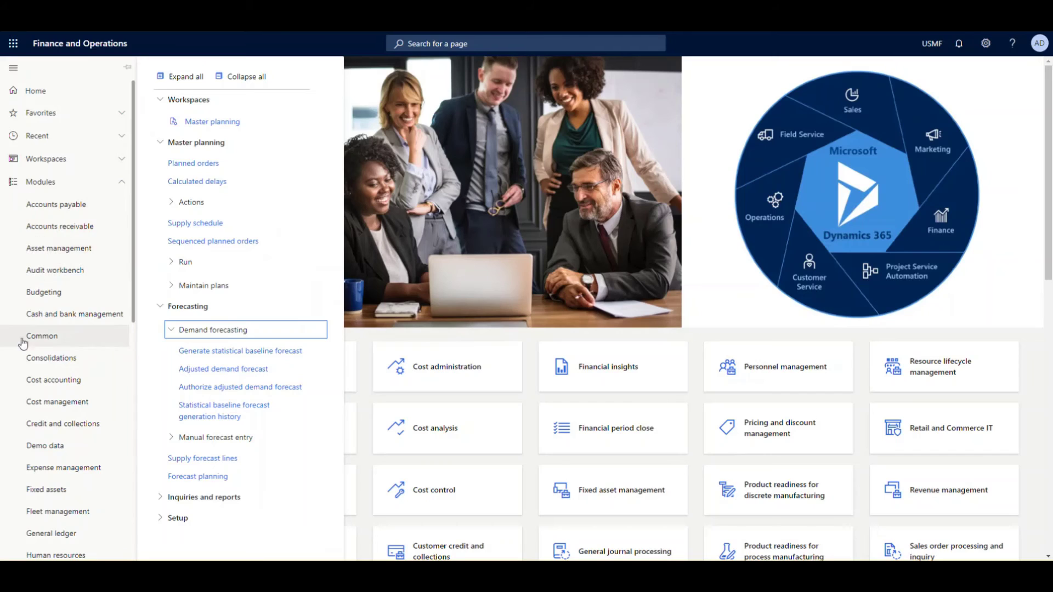
scroll(25, 345, down, 3)
scroll(24, 350, down, 2)
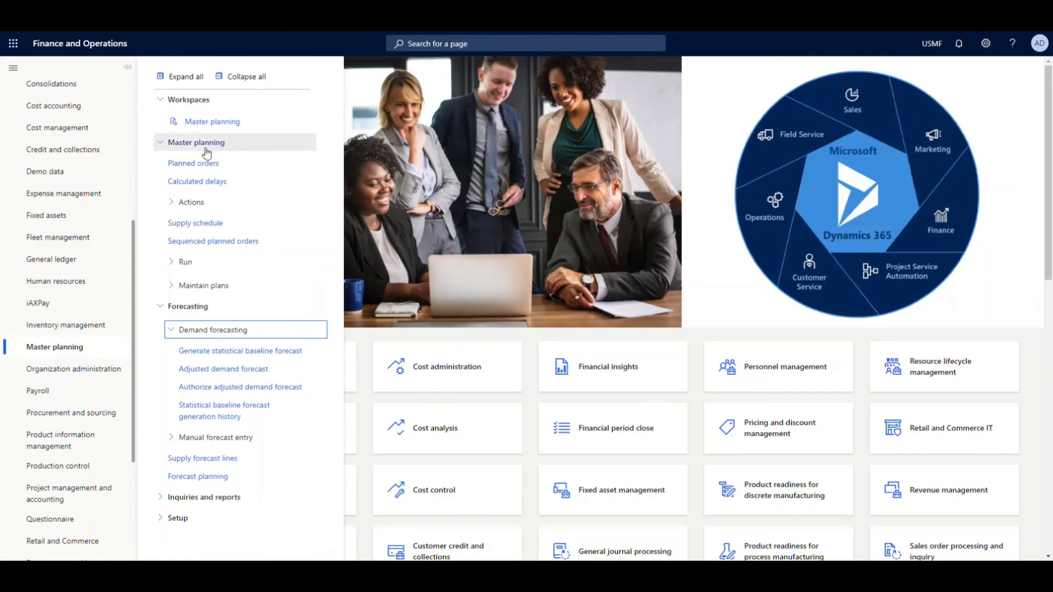
click(200, 224)
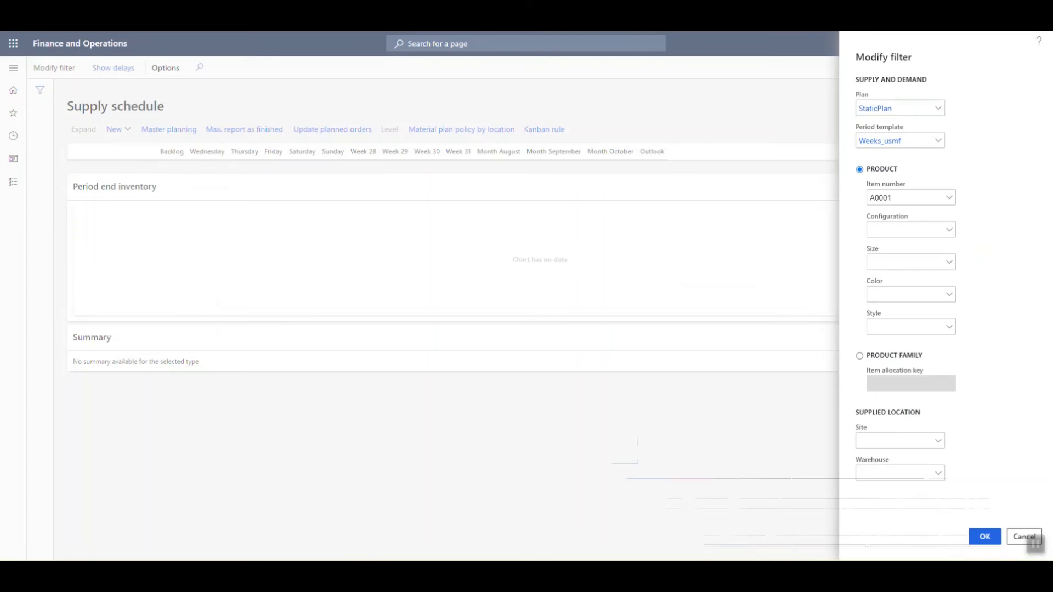
click(981, 538)
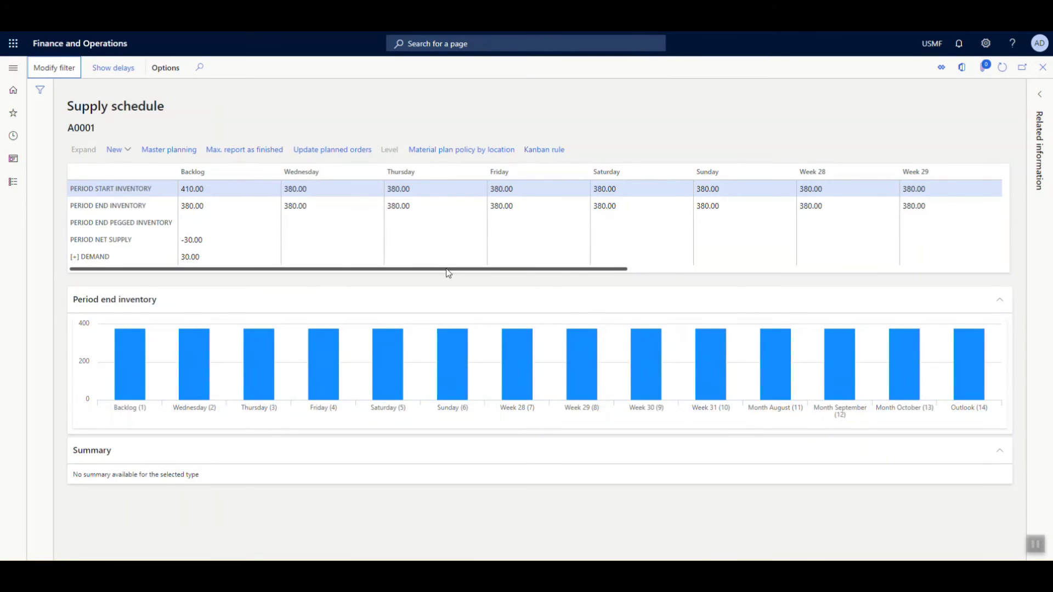
drag(414, 277, 715, 277)
drag(768, 280, 465, 293)
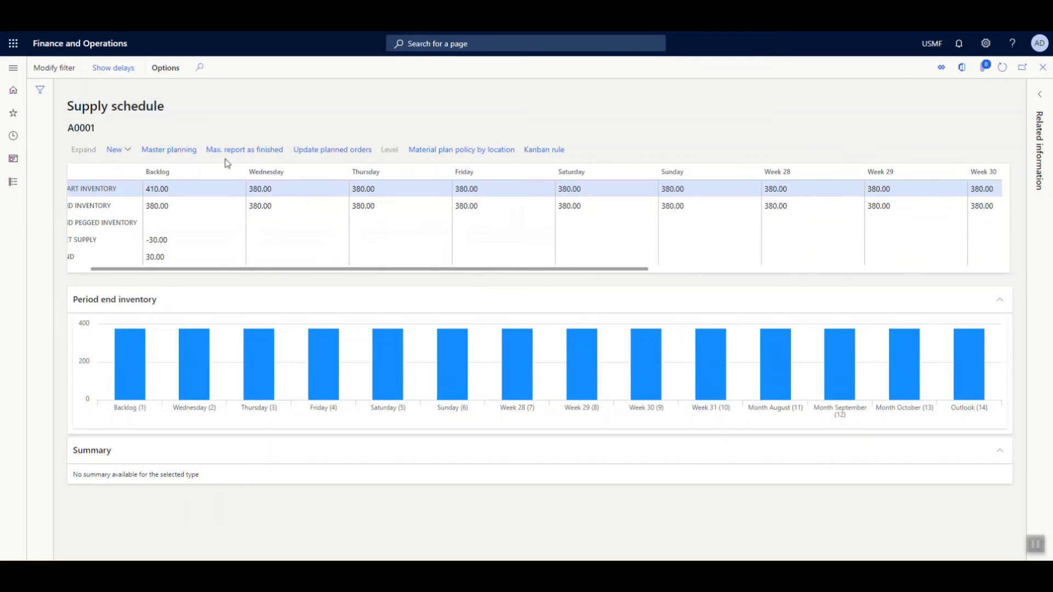
click(181, 150)
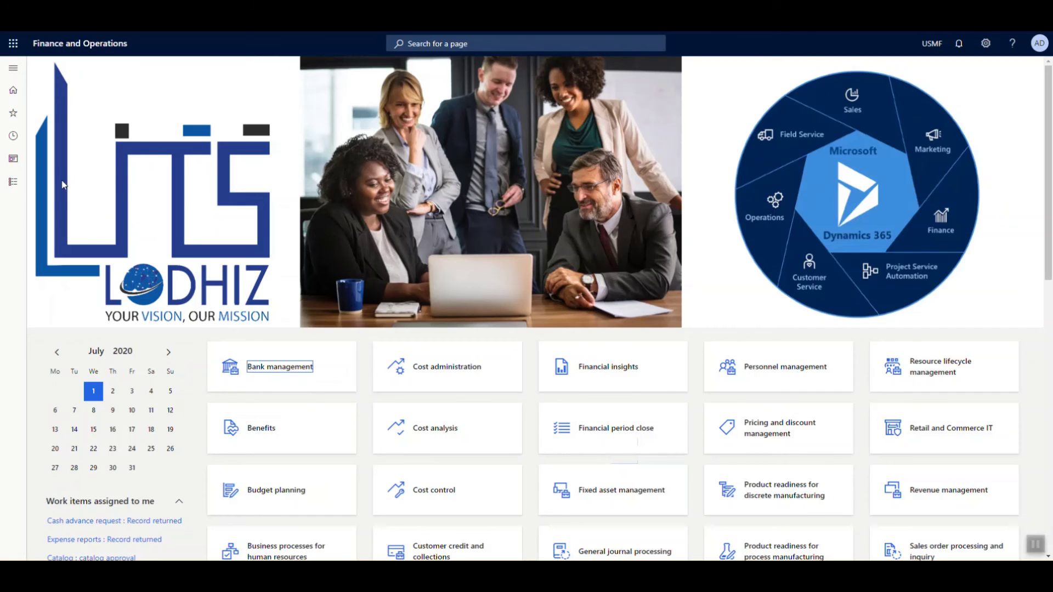
- Review the parameters for generating a statistical baseline forecast in Master planning, and close them without generating it
click(13, 181)
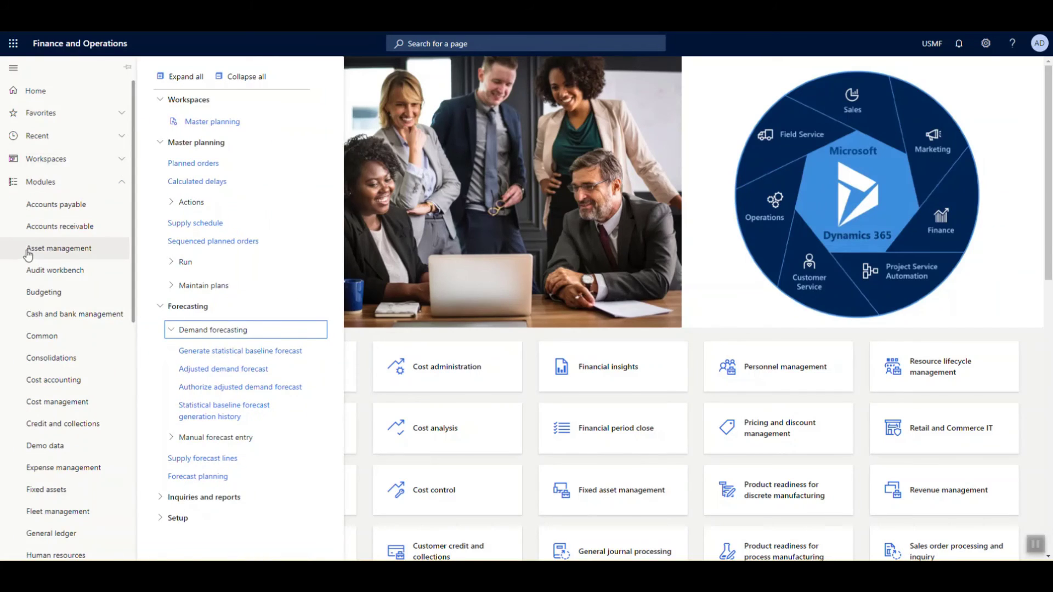
scroll(22, 431, down, 3)
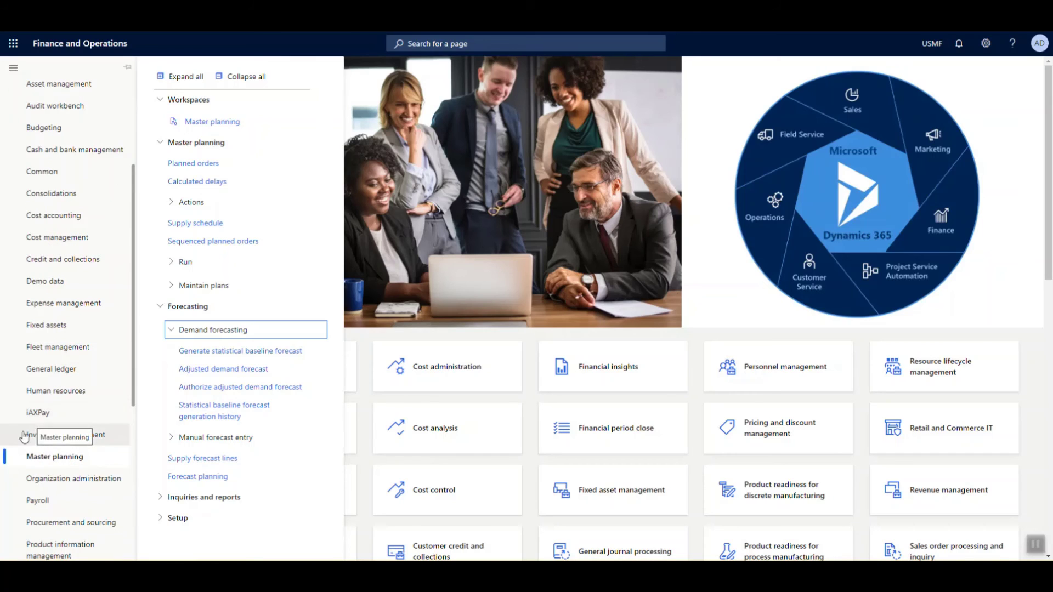
click(187, 354)
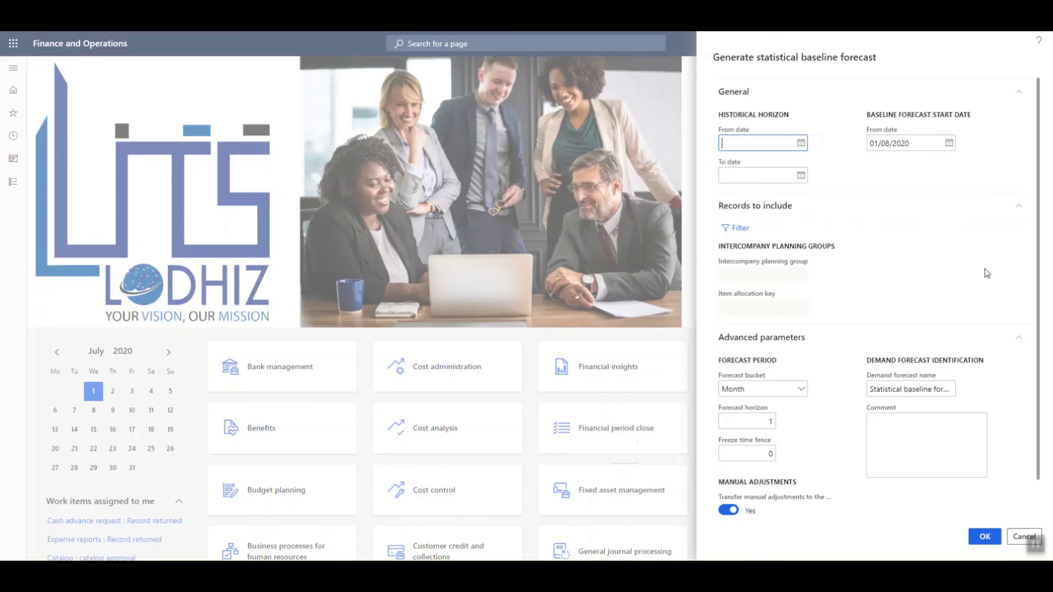
key(Escape)
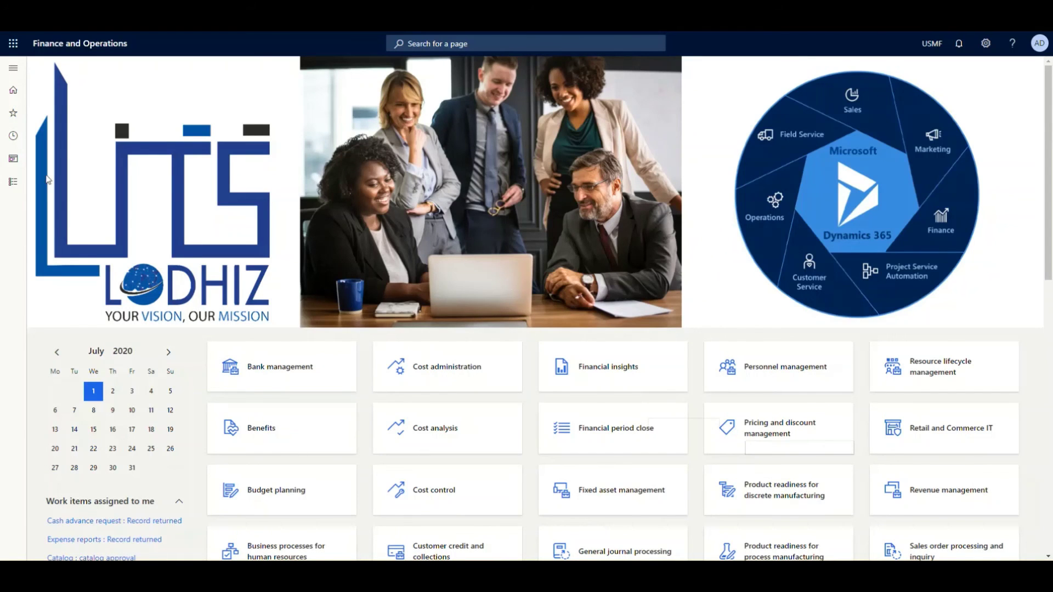
- Reopen A0001's supply schedule for StaticPlan and examine the master plan and planning method in its master scheduling parameters
click(13, 183)
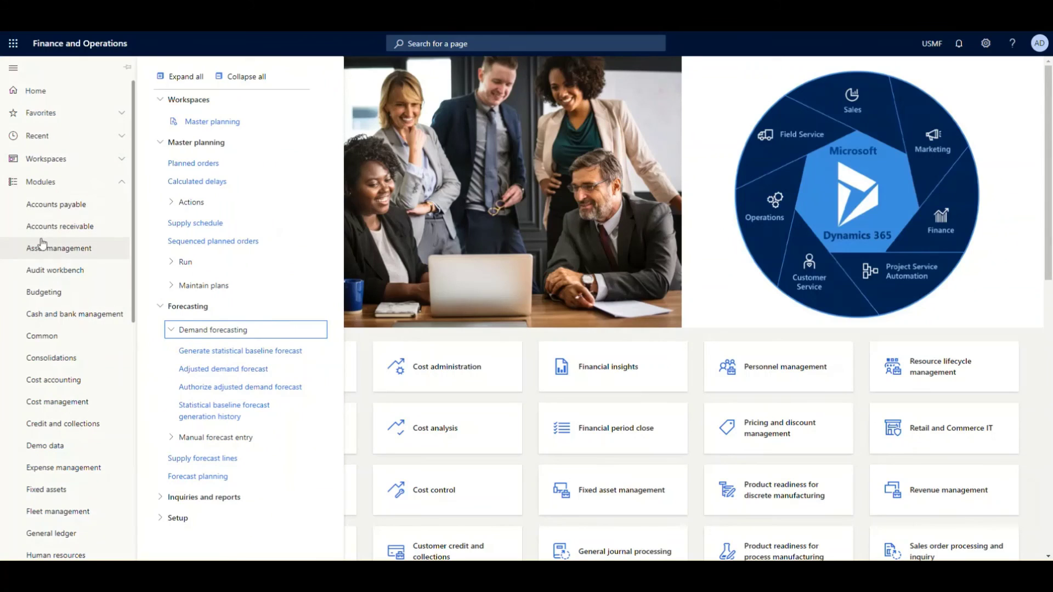
scroll(25, 307, down, 5)
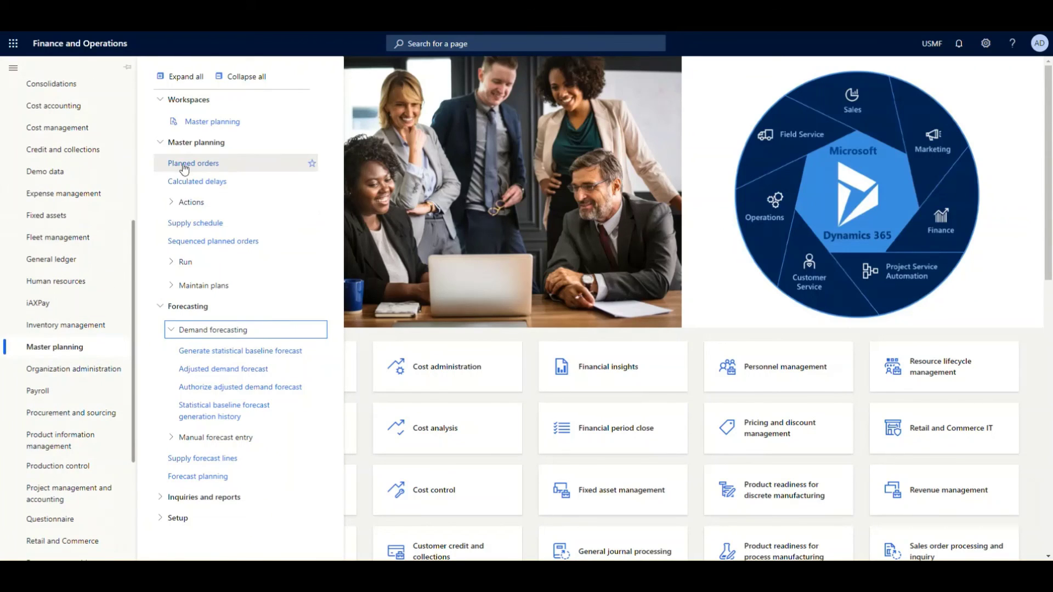
click(199, 225)
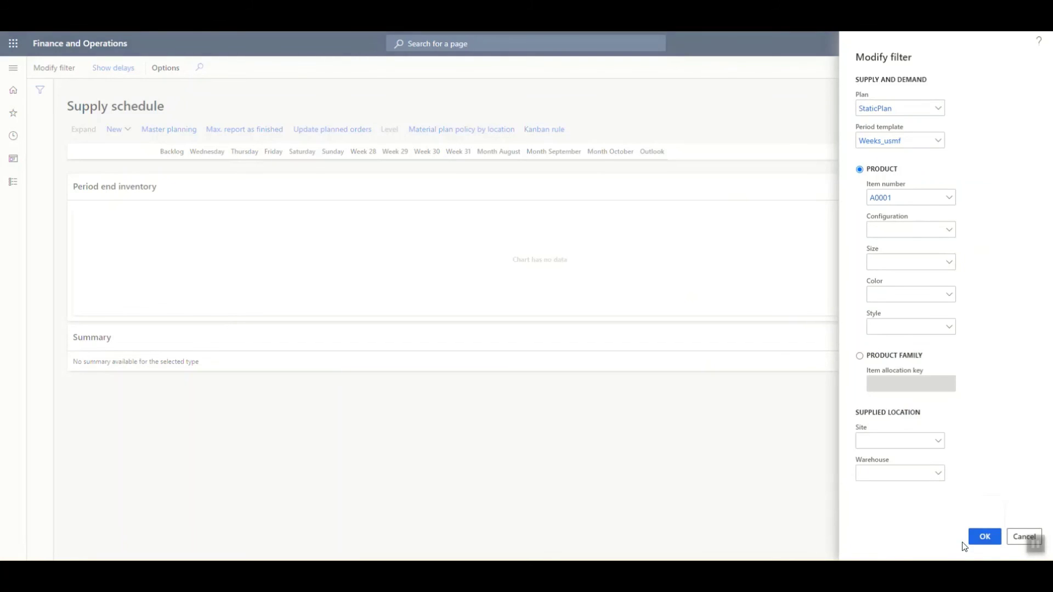
click(982, 537)
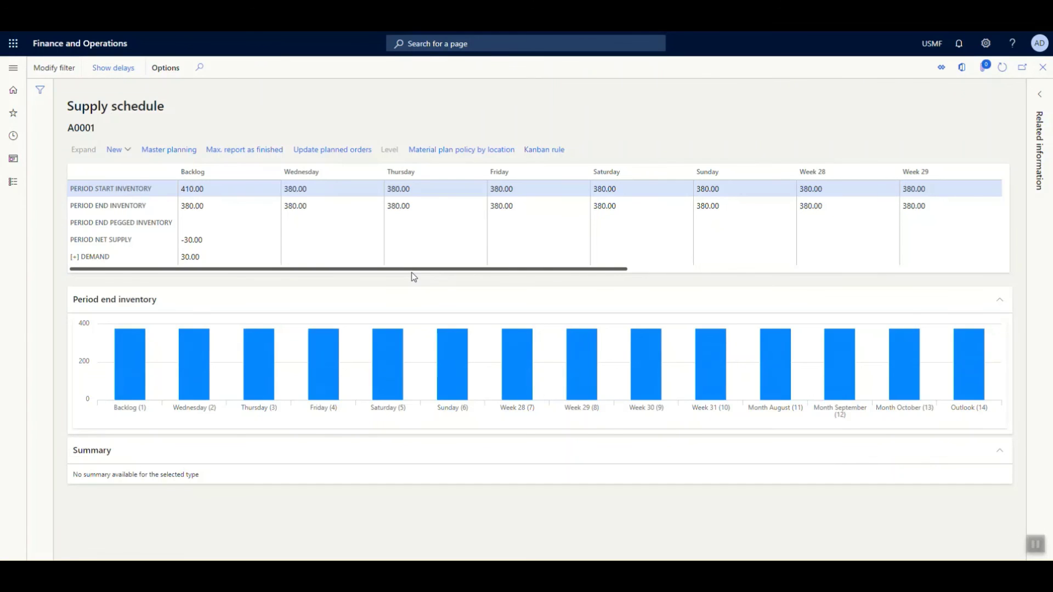
drag(447, 268, 455, 290)
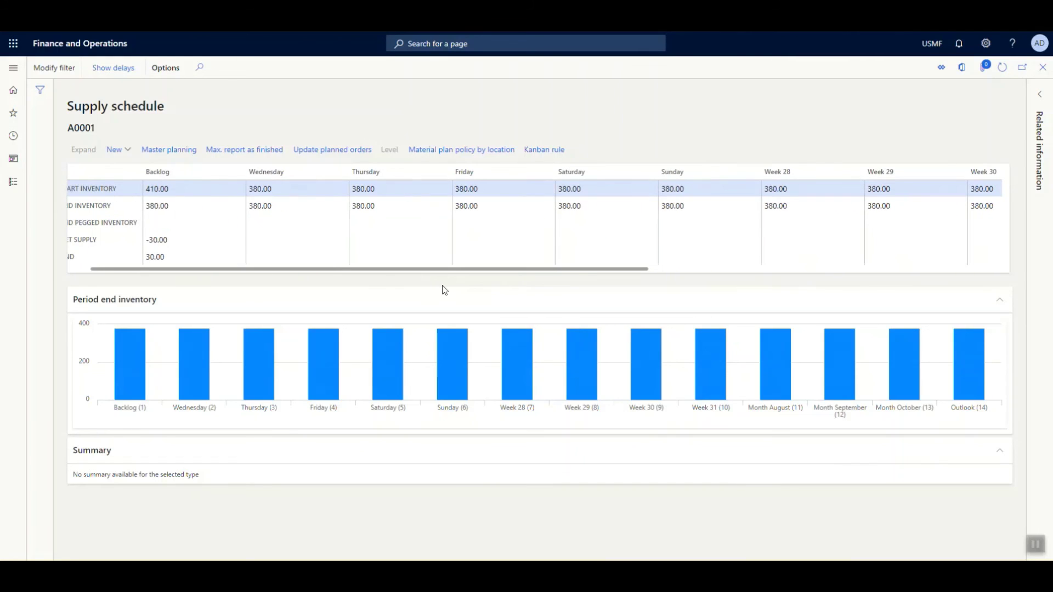
click(182, 151)
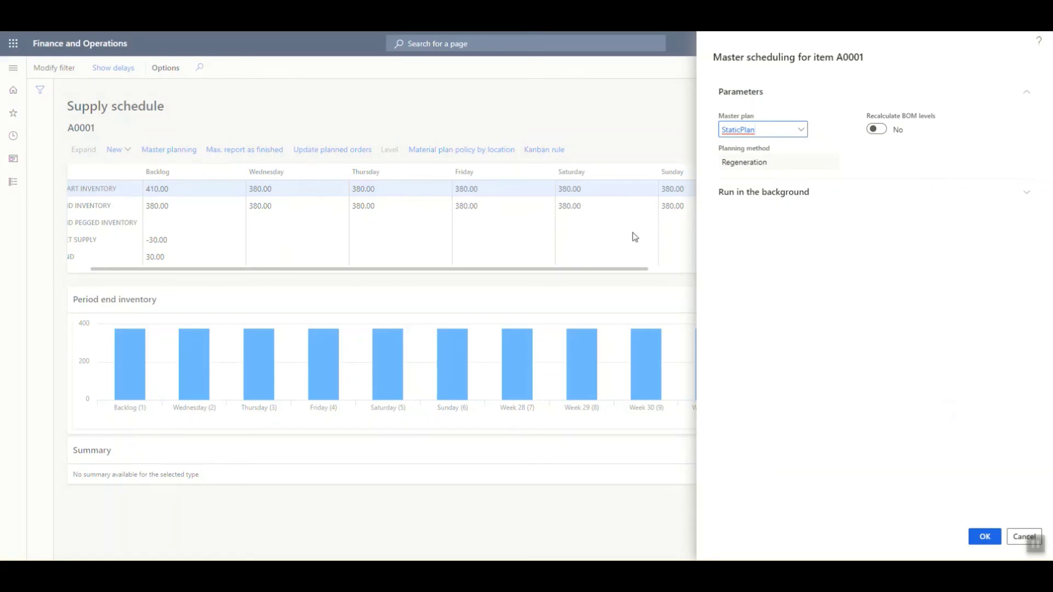
click(749, 168)
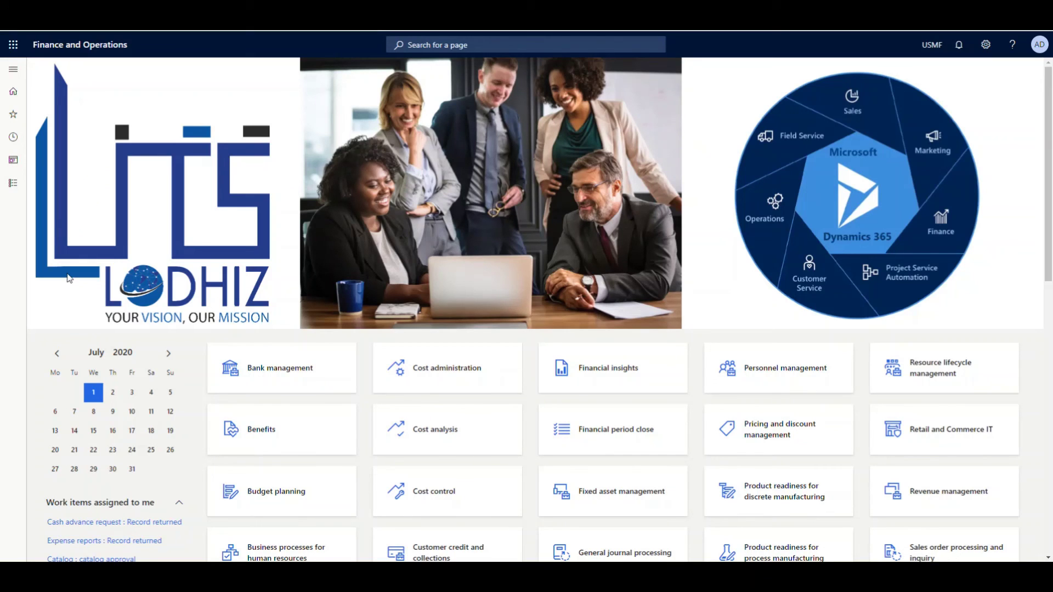
- Open the statistical baseline forecast generation from Master planning's demand forecasting functions
click(19, 192)
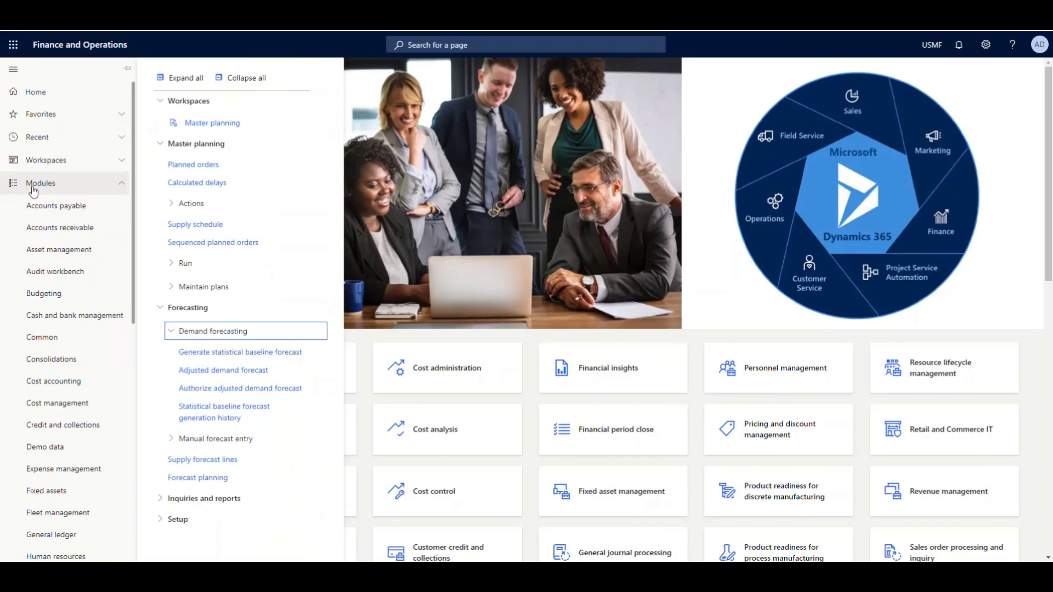
scroll(45, 409, down, 3)
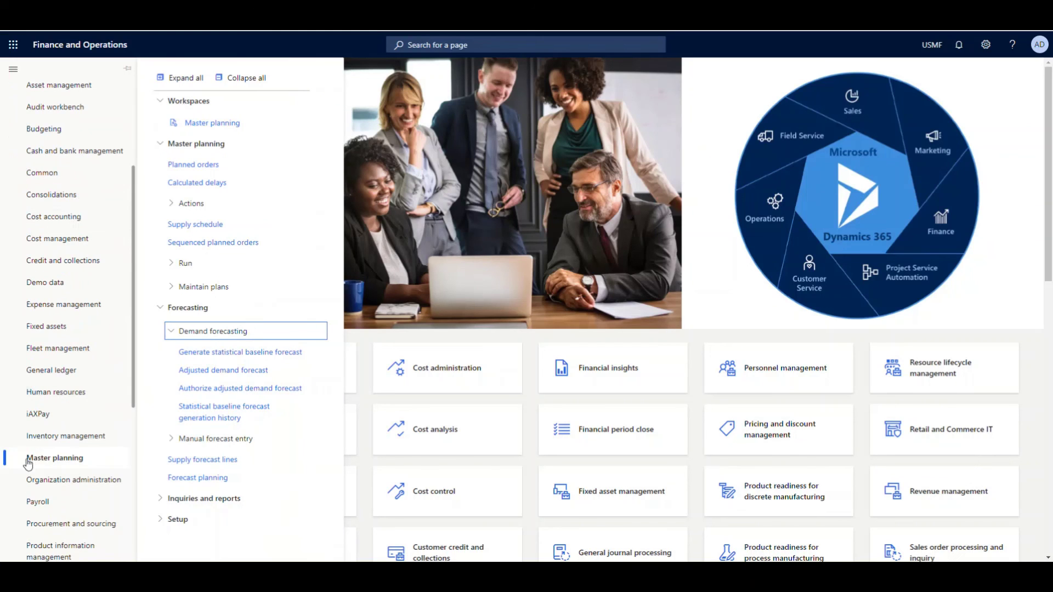
click(199, 351)
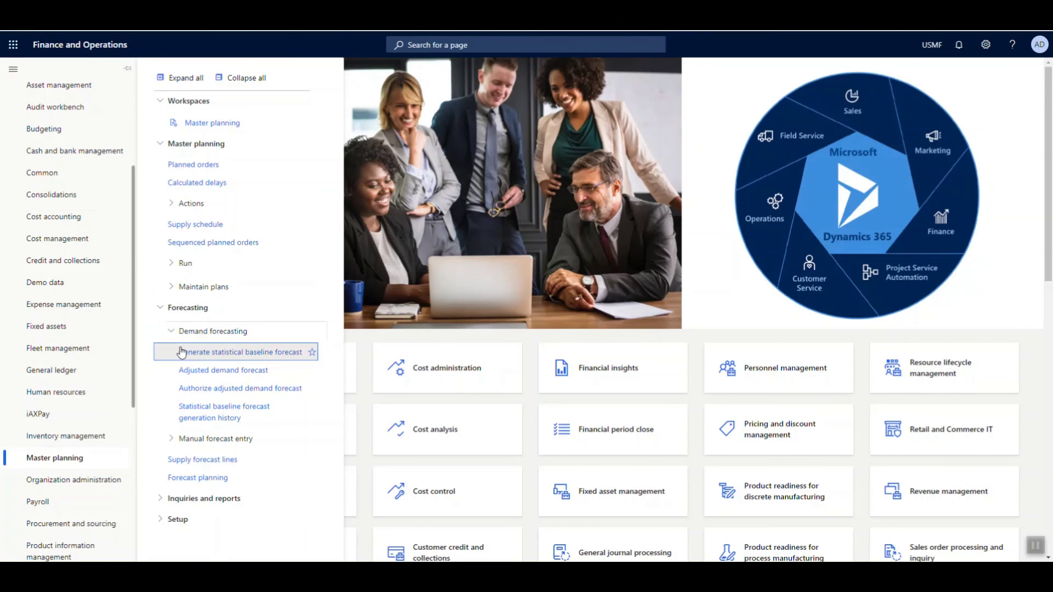